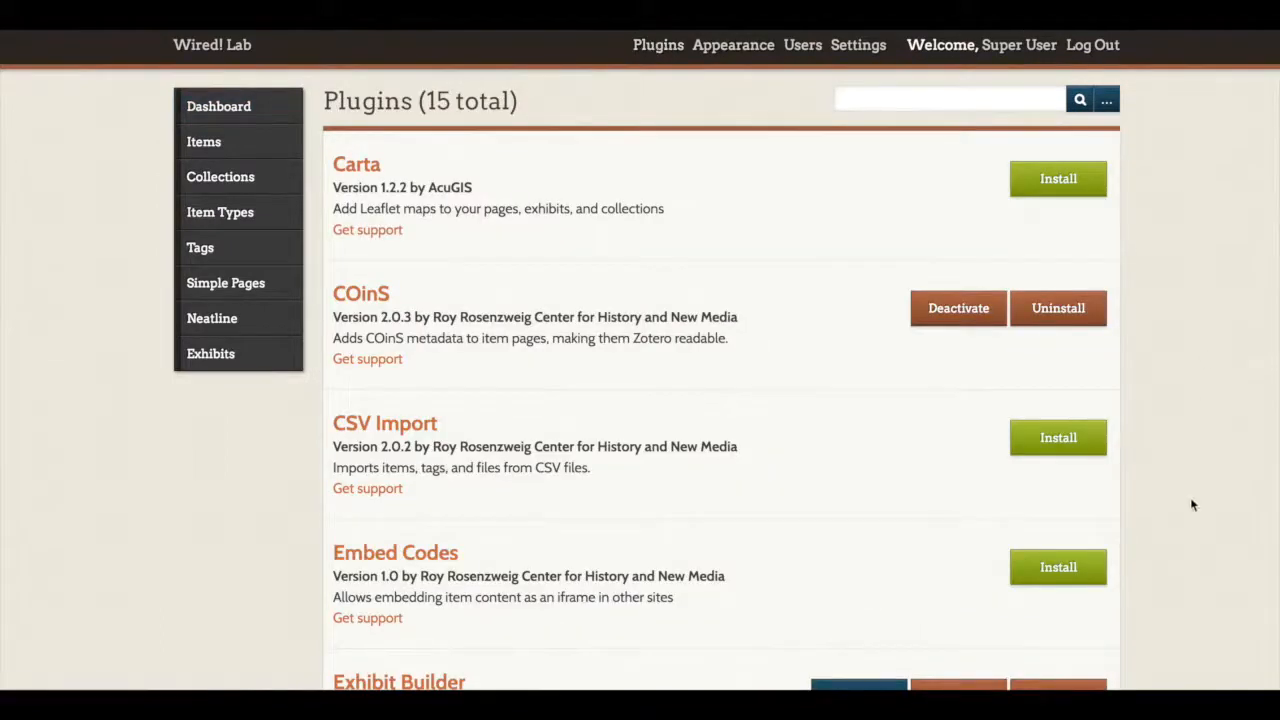
Step: Review the plugin list for Neatline and its companion plugins, including NeatlineFeatures and the SIMILE Timeline, Text and Waypoints widgets
{"action": "scroll", "coordinate": [1190, 500], "scroll_direction": "down", "scroll_amount": 4}
{"action": "scroll", "coordinate": [1192, 505], "scroll_direction": "down", "scroll_amount": 5}
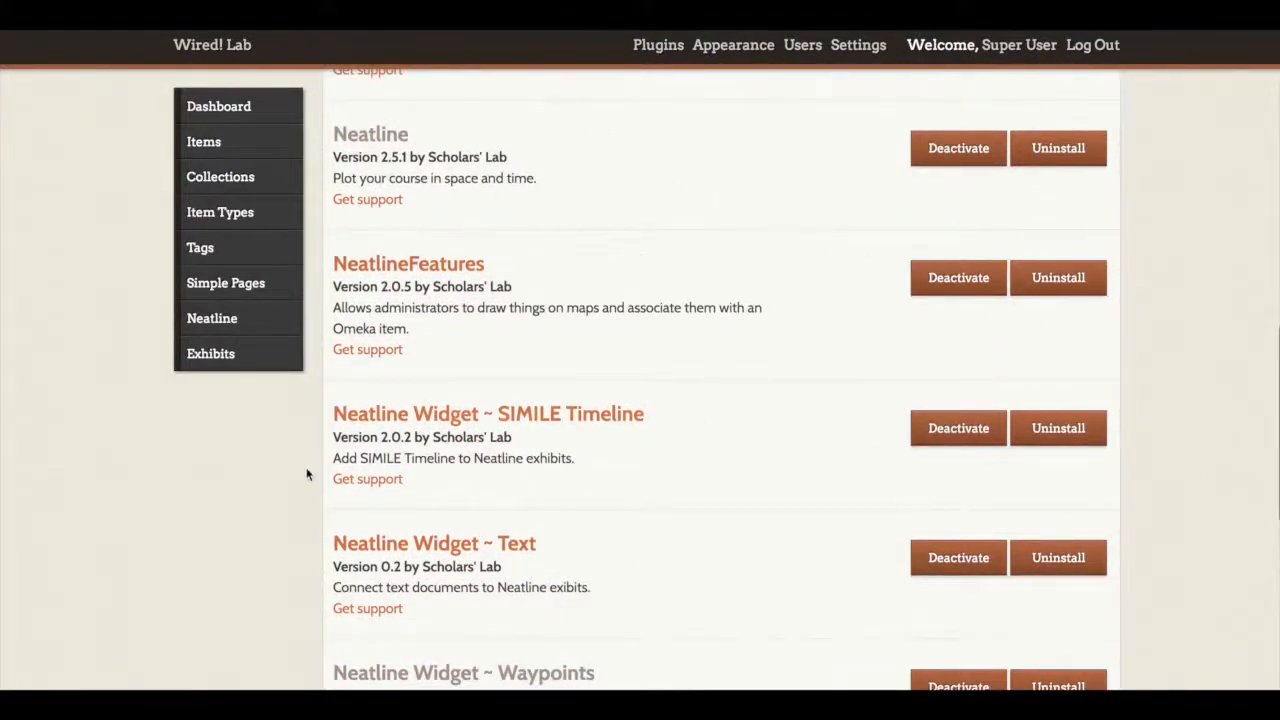
{"action": "scroll", "coordinate": [465, 440], "scroll_direction": "down", "scroll_amount": 2}
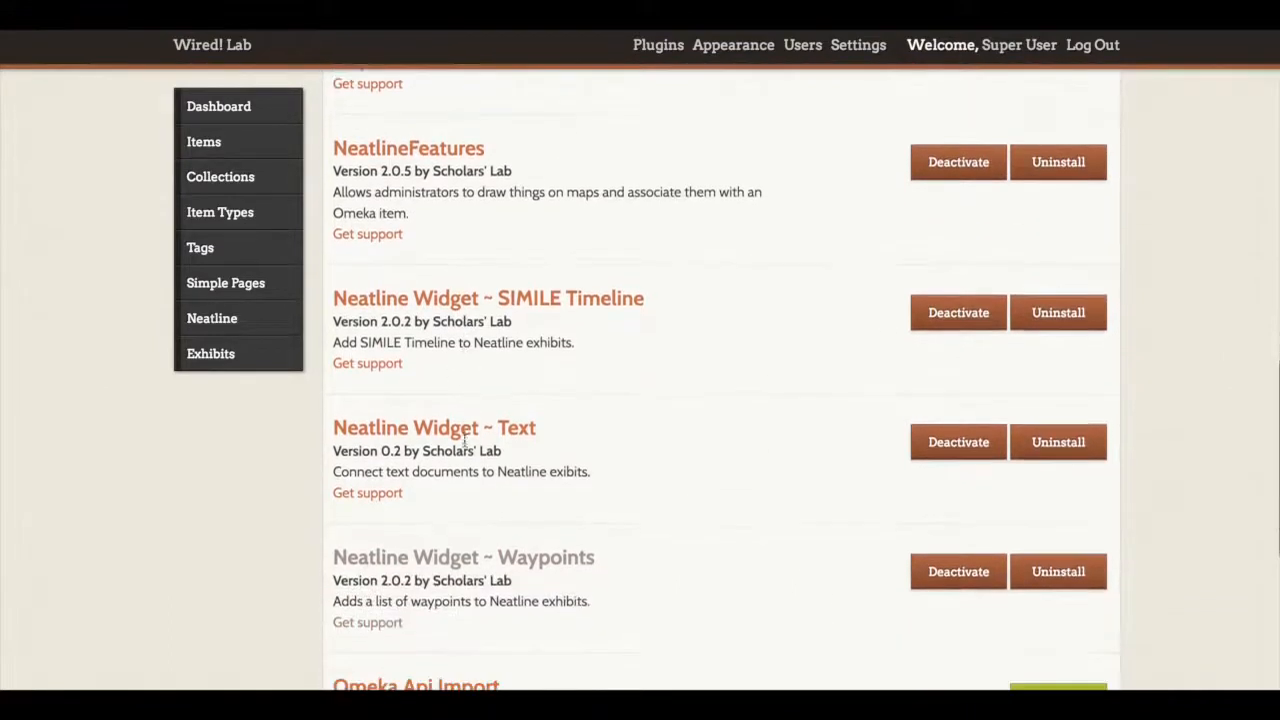
{"action": "scroll", "coordinate": [502, 437], "scroll_direction": "down", "scroll_amount": 2}
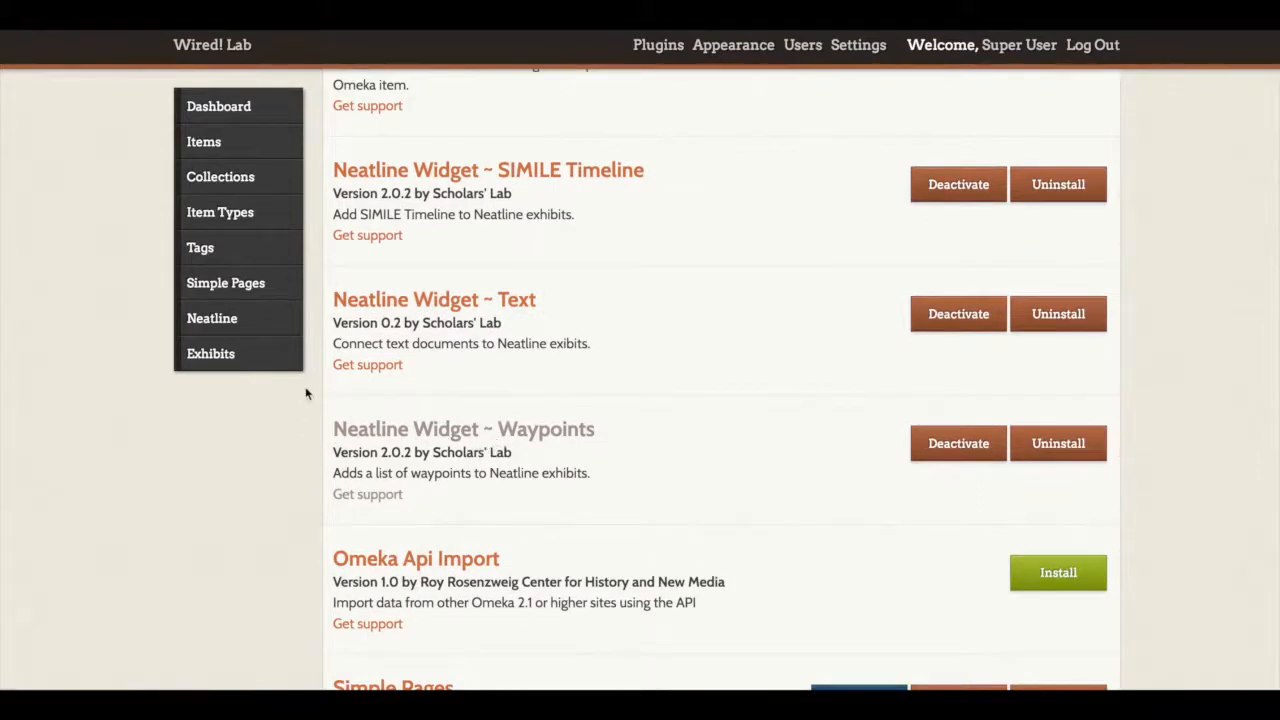
{"action": "scroll", "coordinate": [306, 391], "scroll_direction": "up", "scroll_amount": 2}
{"action": "scroll", "coordinate": [306, 391], "scroll_direction": "up", "scroll_amount": 5}
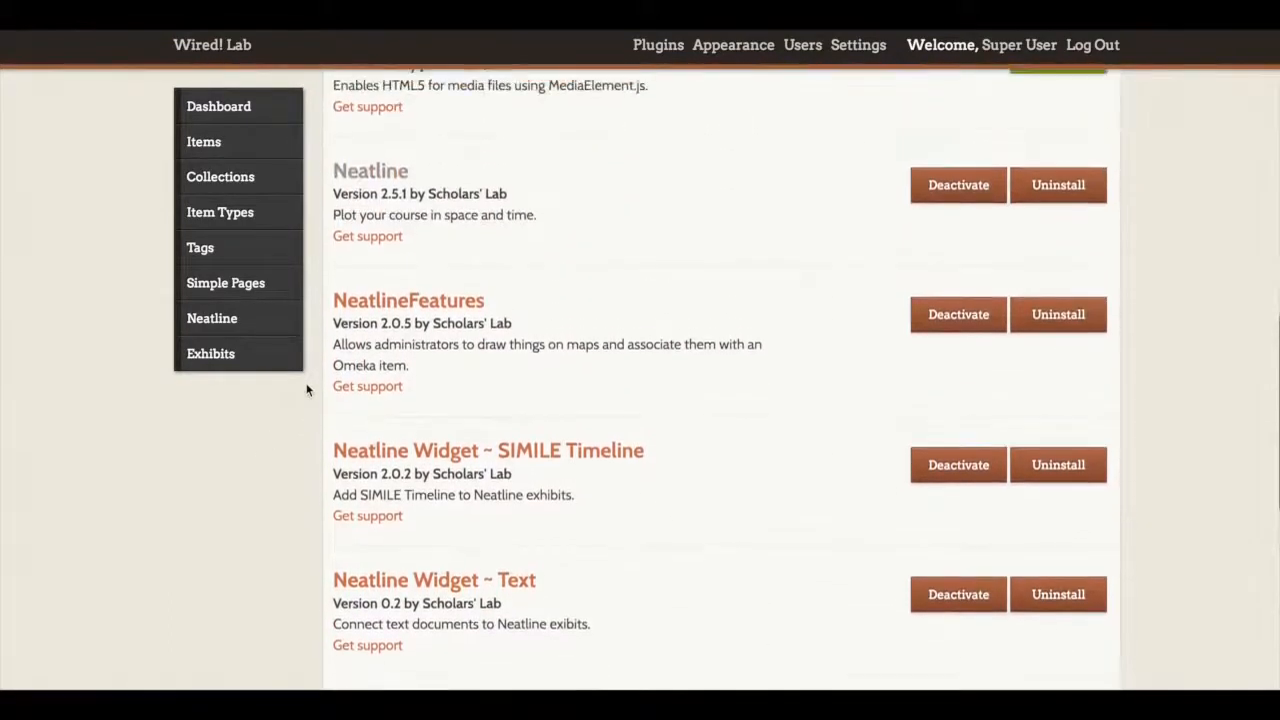
{"action": "scroll", "coordinate": [306, 391], "scroll_direction": "up", "scroll_amount": 5}
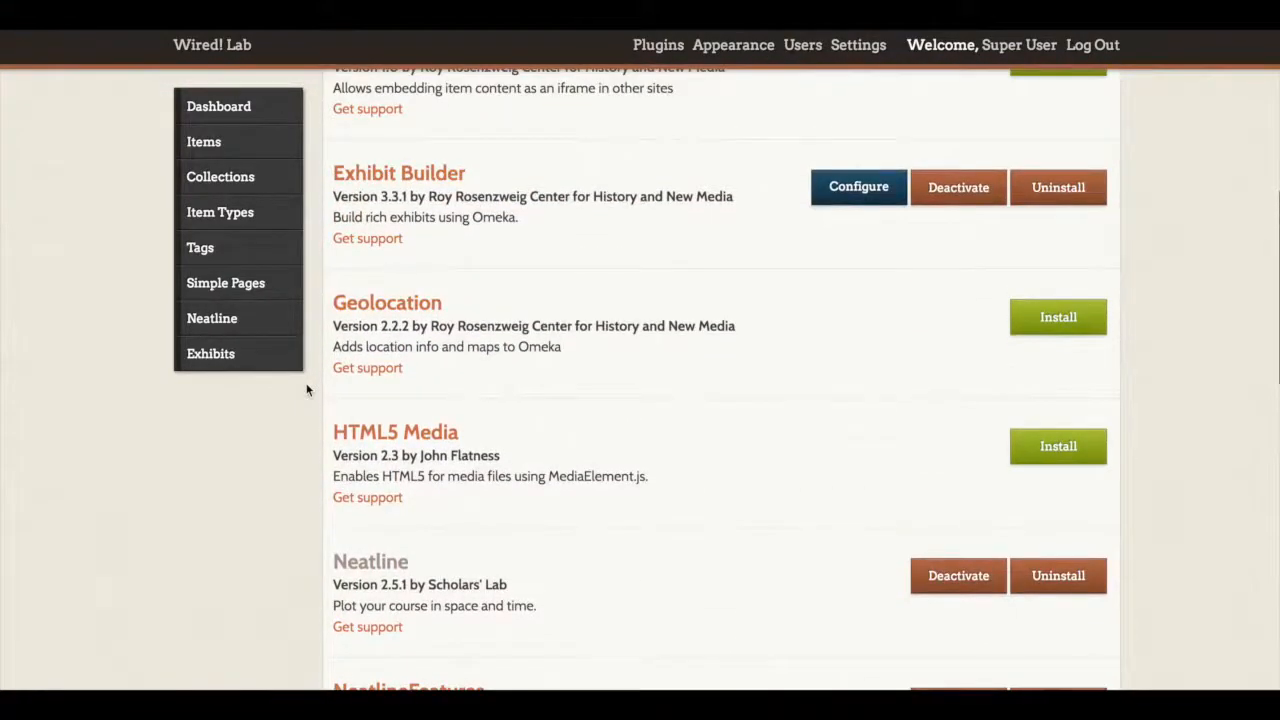
{"action": "scroll", "coordinate": [307, 390], "scroll_direction": "up", "scroll_amount": 3}
{"action": "scroll", "coordinate": [307, 390], "scroll_direction": "up", "scroll_amount": 3}
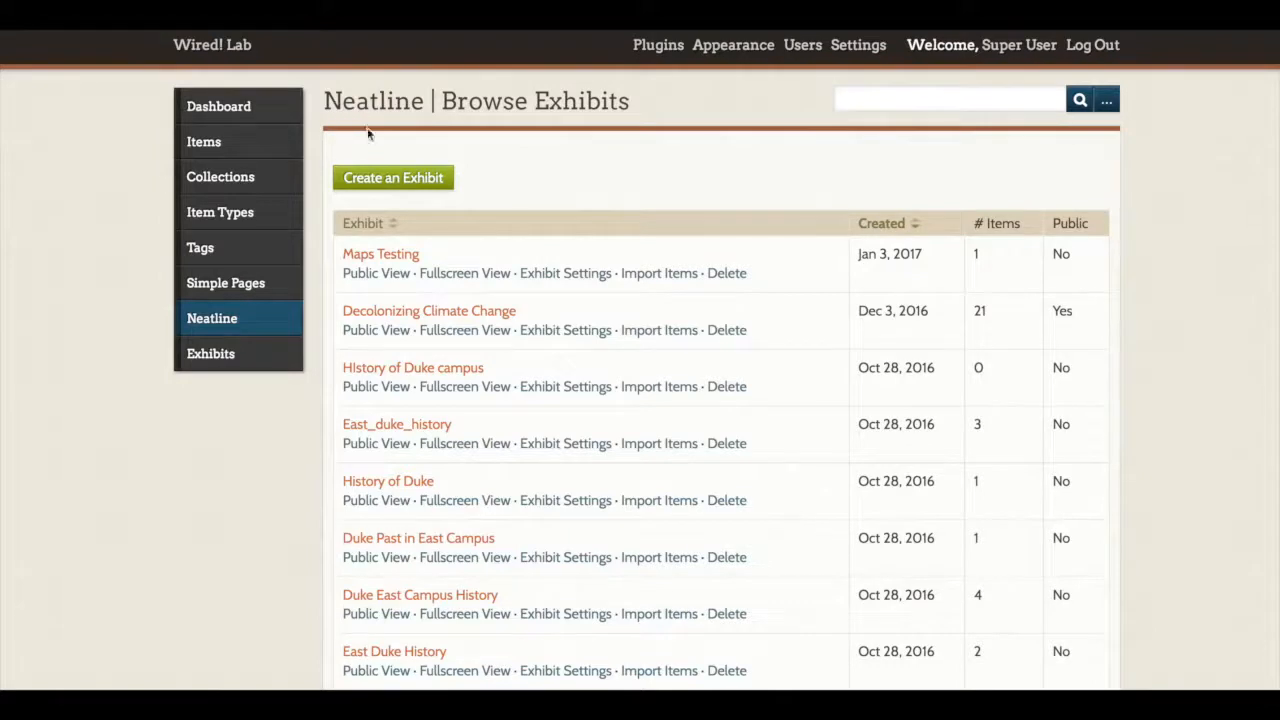
Step: Create a Neatline exhibit titled "The History of Durham Architecture" with the URL slug durham-architecture
{"action": "left_click", "coordinate": [366, 186]}
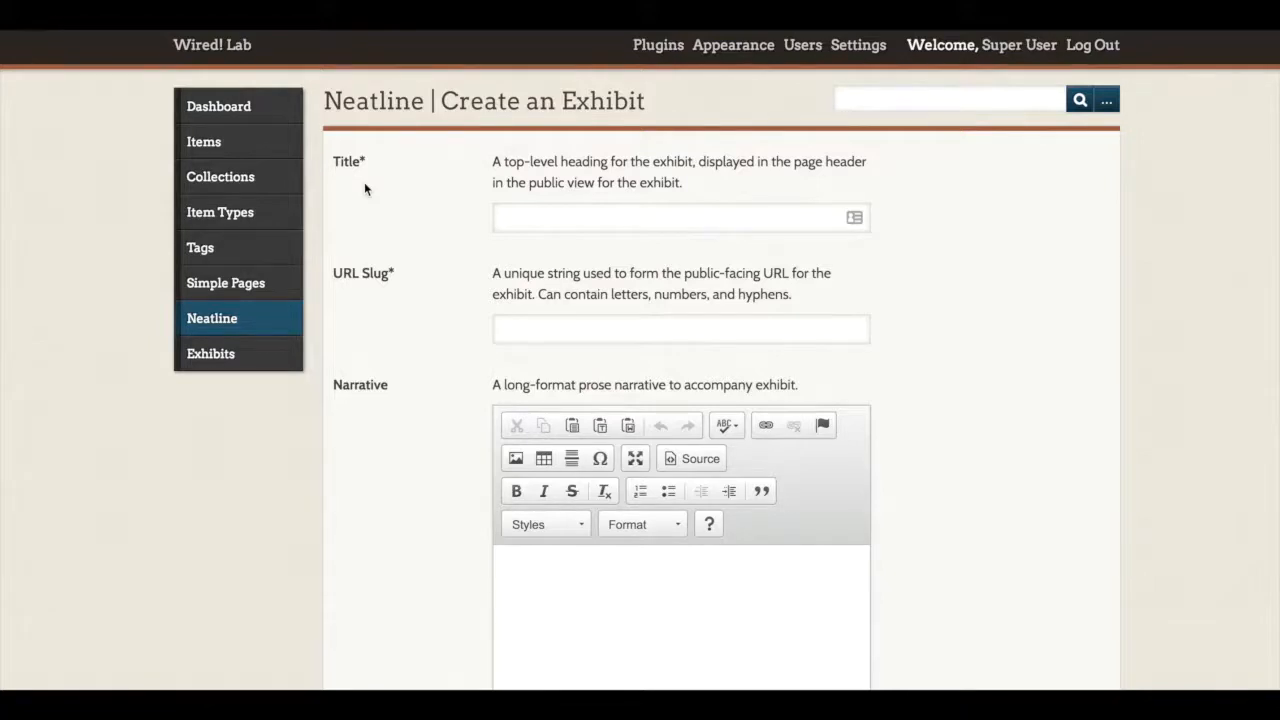
{"action": "left_click", "coordinate": [529, 212]}
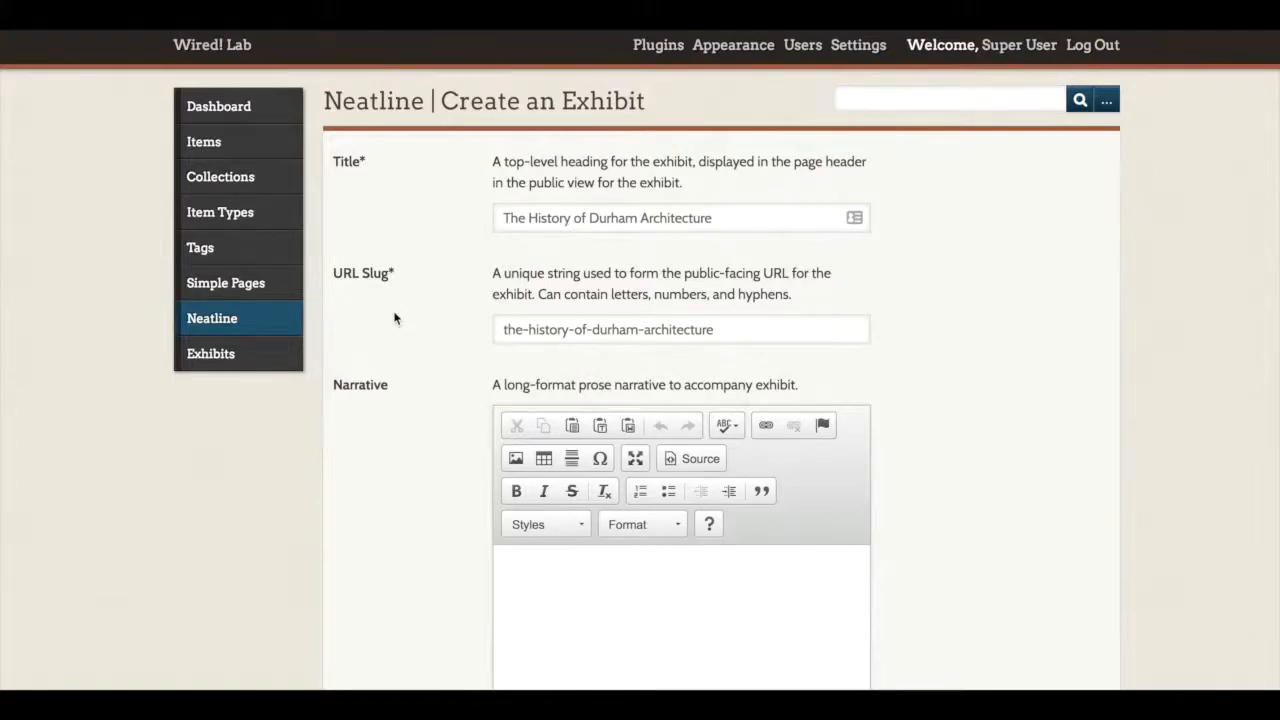
{"action": "left_click_drag", "start_coordinate": [734, 329], "coordinate": [485, 338]}
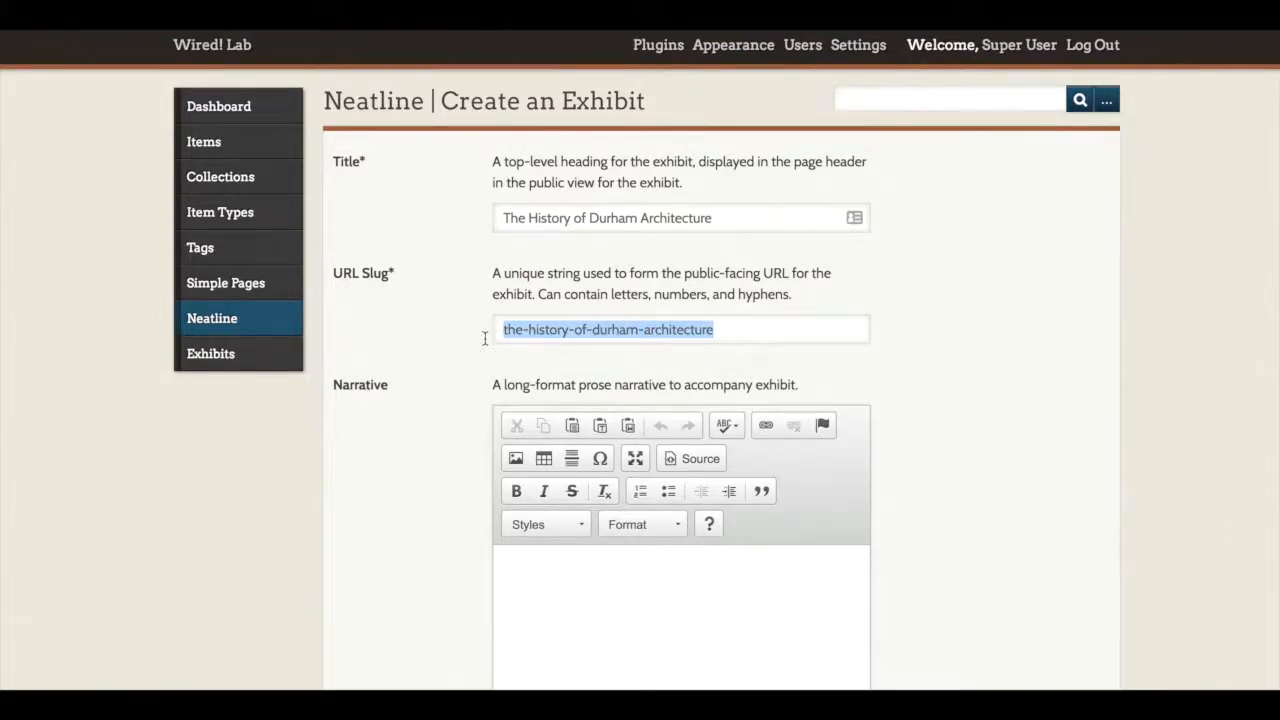
{"action": "type", "text": "durham-architecture"}
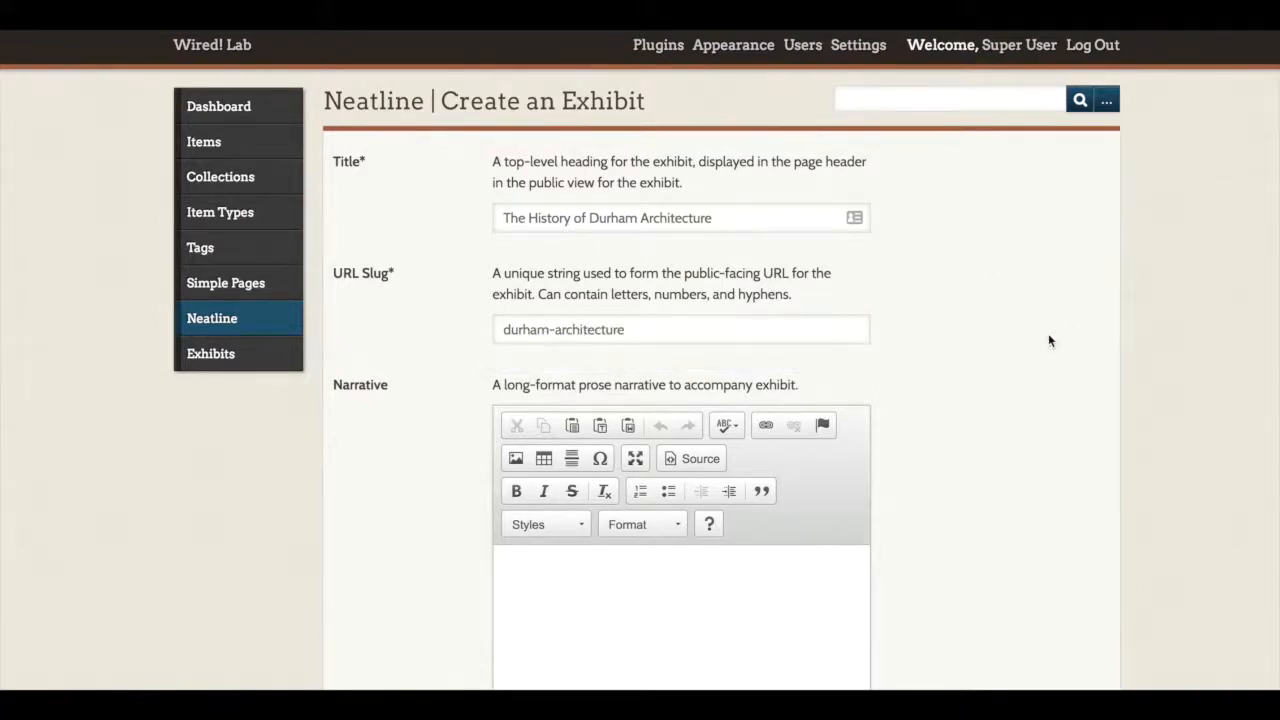
Step: Add the SIMILE Timeline and Waypoints widgets to the new exhibit
{"action": "scroll", "coordinate": [1049, 335], "scroll_direction": "down", "scroll_amount": 3}
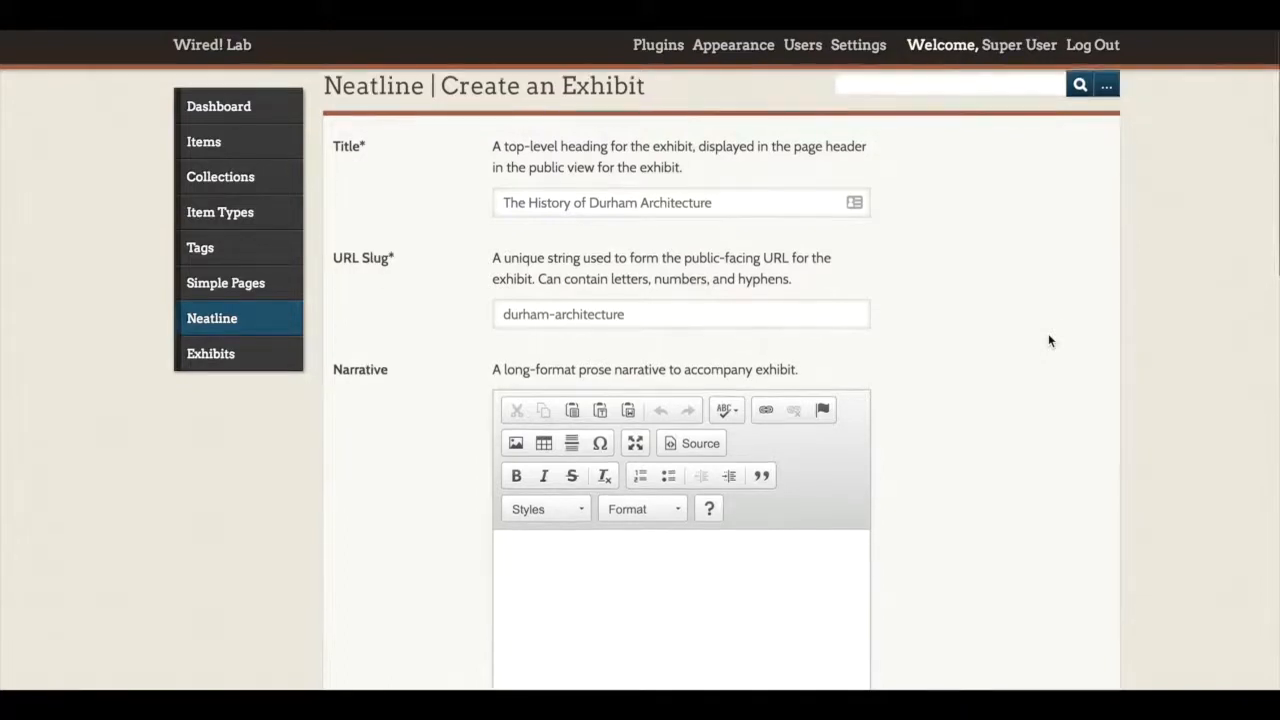
{"action": "scroll", "coordinate": [1048, 341], "scroll_direction": "down", "scroll_amount": 1}
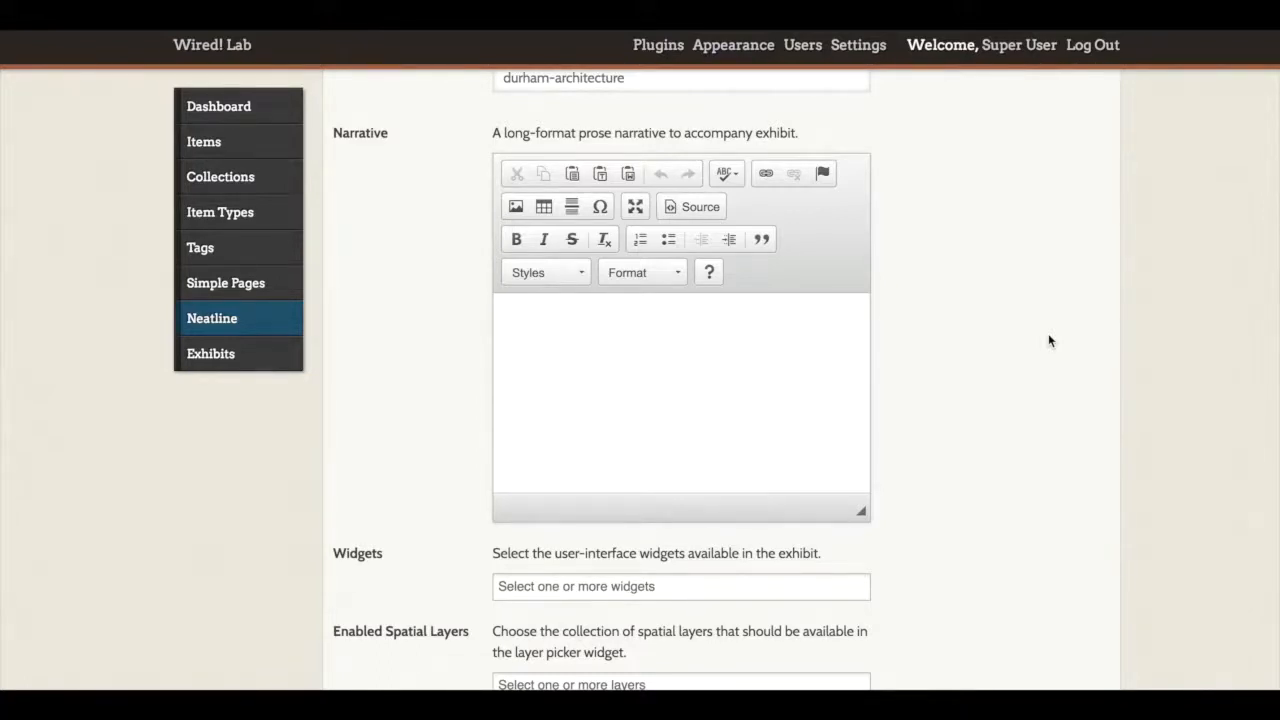
{"action": "scroll", "coordinate": [1048, 340], "scroll_direction": "down", "scroll_amount": 2}
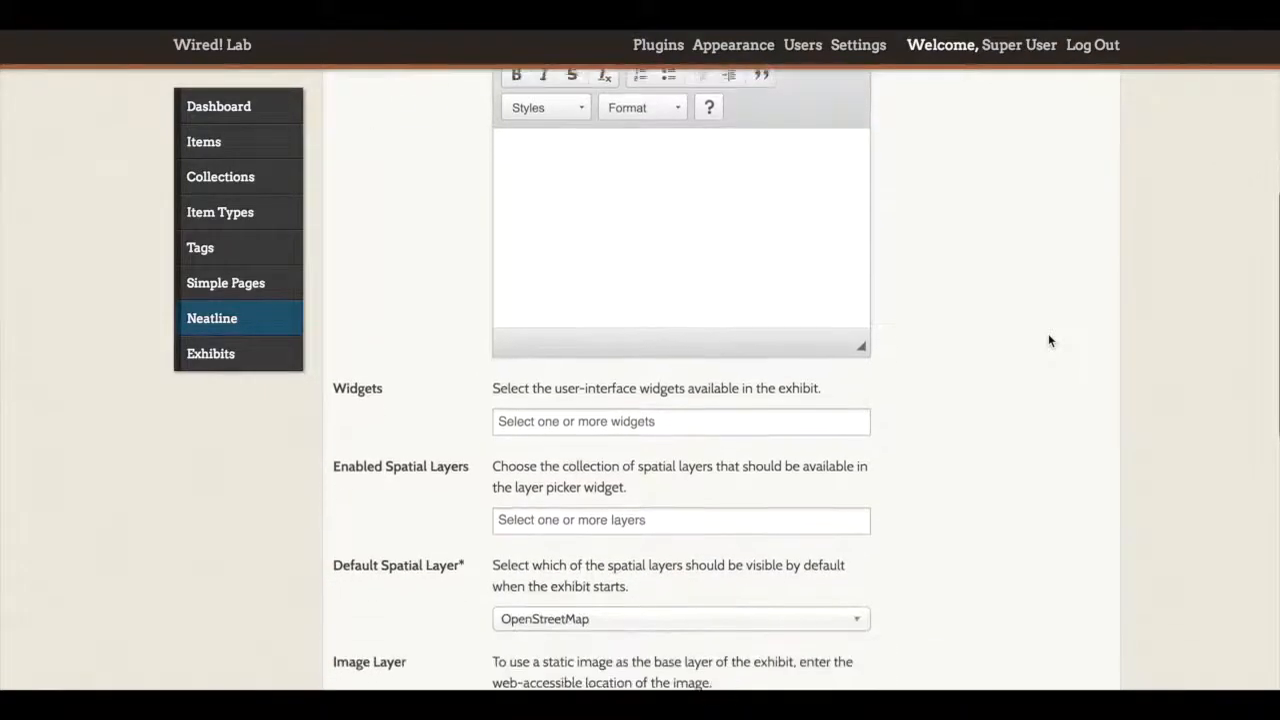
{"action": "scroll", "coordinate": [1048, 340], "scroll_direction": "down", "scroll_amount": 2}
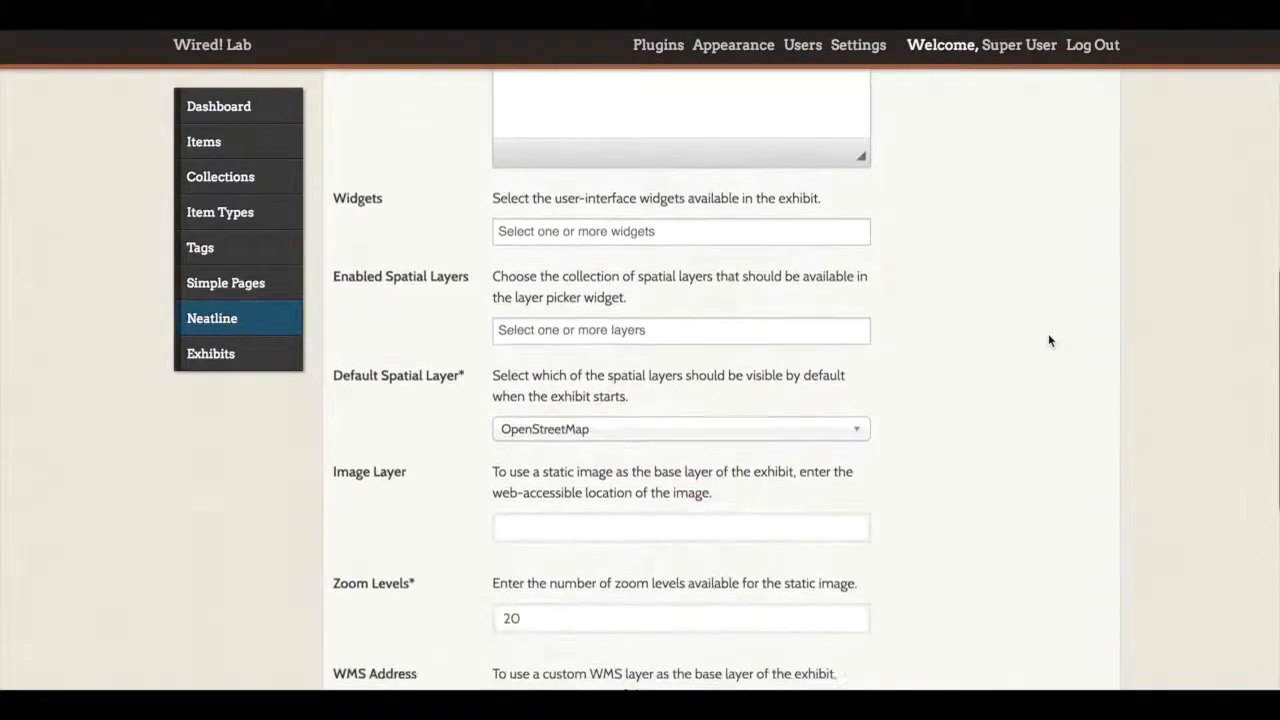
{"action": "scroll", "coordinate": [1049, 341], "scroll_direction": "down", "scroll_amount": 1}
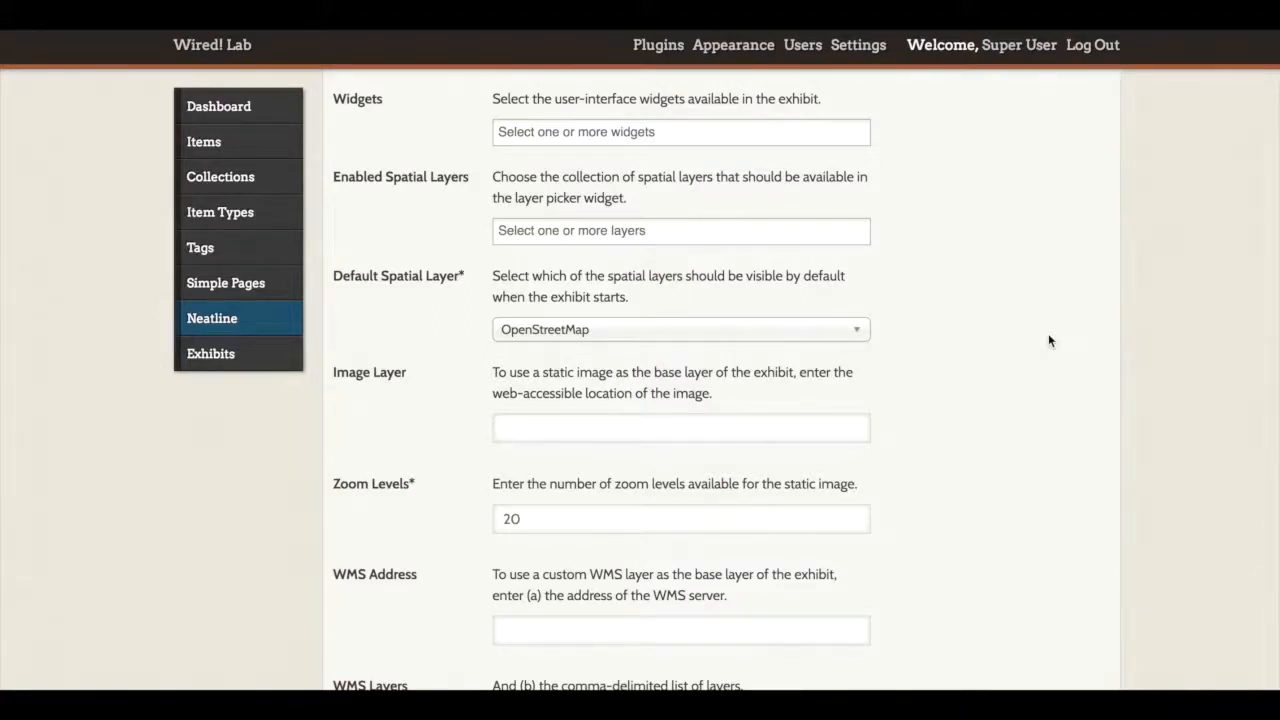
{"action": "left_click", "coordinate": [730, 133]}
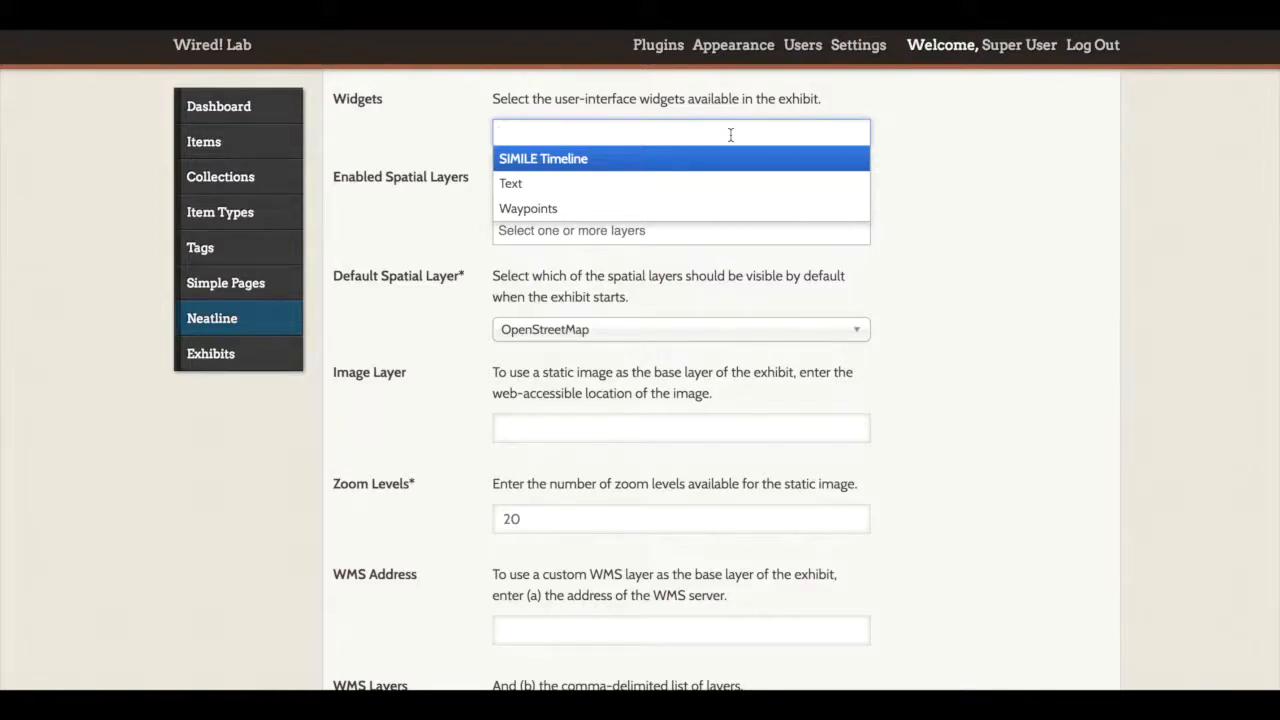
{"action": "left_click", "coordinate": [607, 170]}
{"action": "type", "text": "Wayp"}
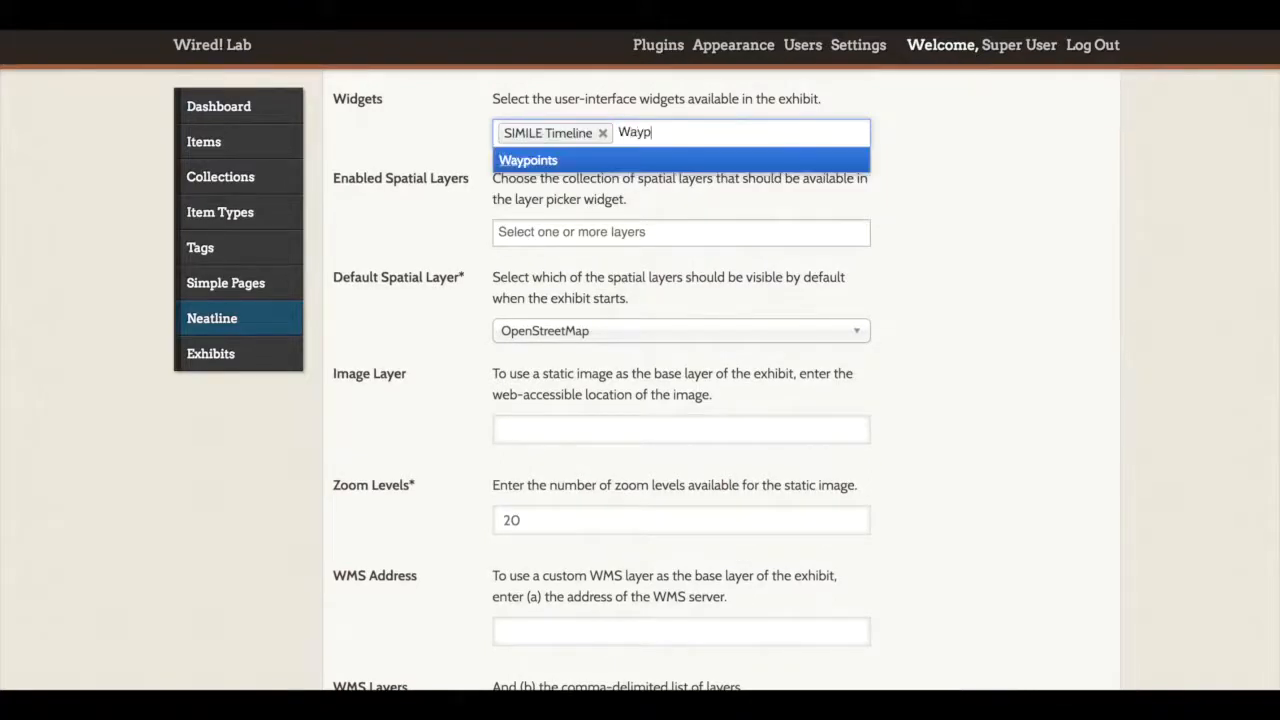
{"action": "left_click", "coordinate": [524, 162]}
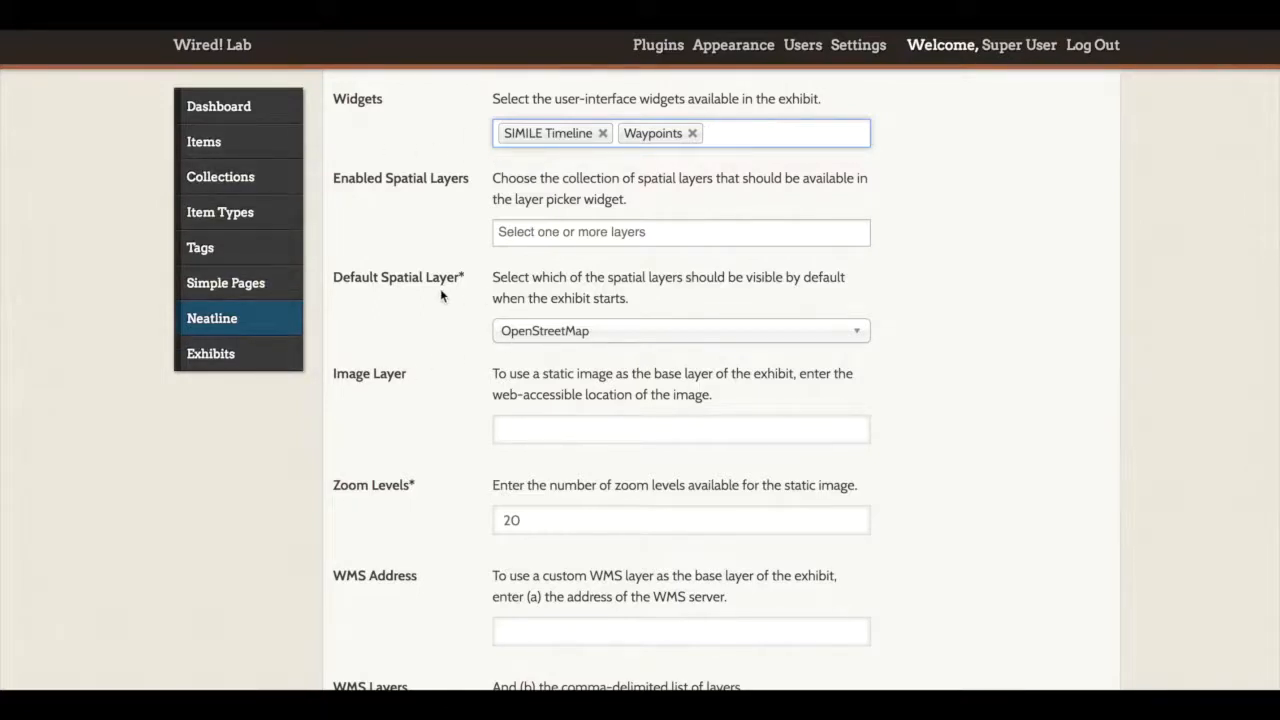
Step: Set the exhibit's default spatial layer to Google Satellite, leaving the enabled spatial layers empty
{"action": "left_click", "coordinate": [547, 343]}
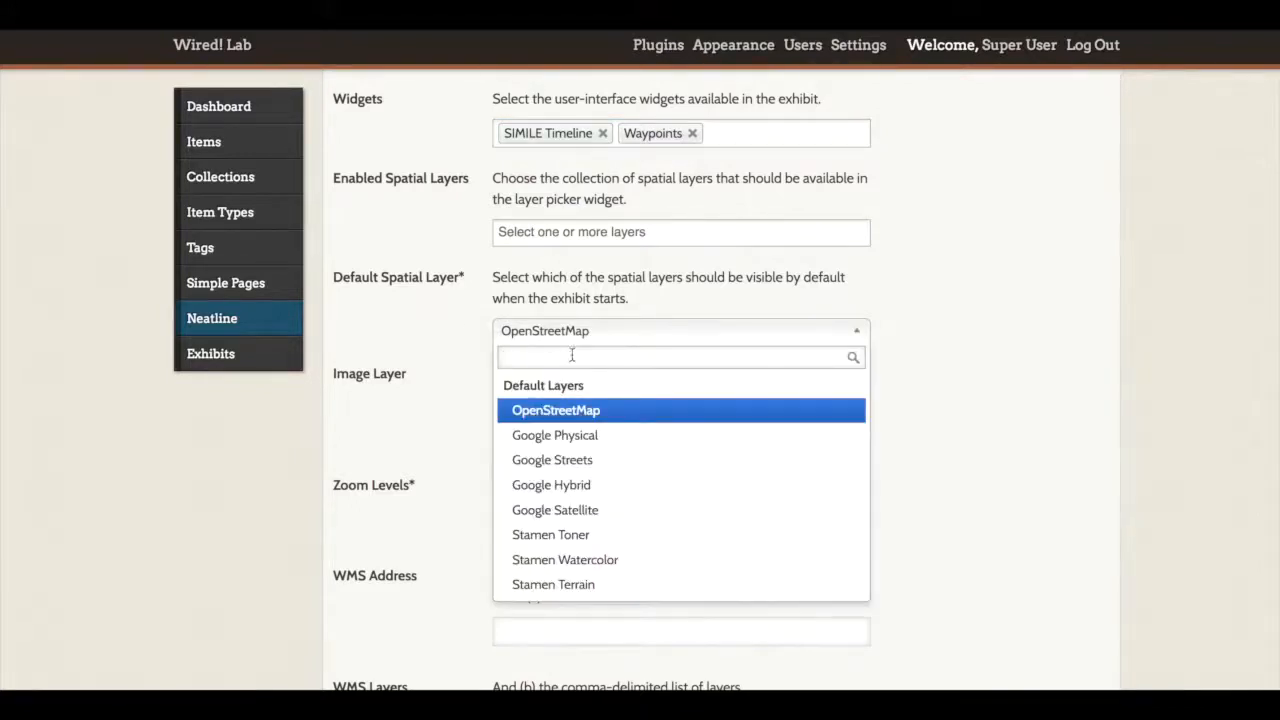
{"action": "scroll", "coordinate": [646, 466], "scroll_direction": "down", "scroll_amount": 1}
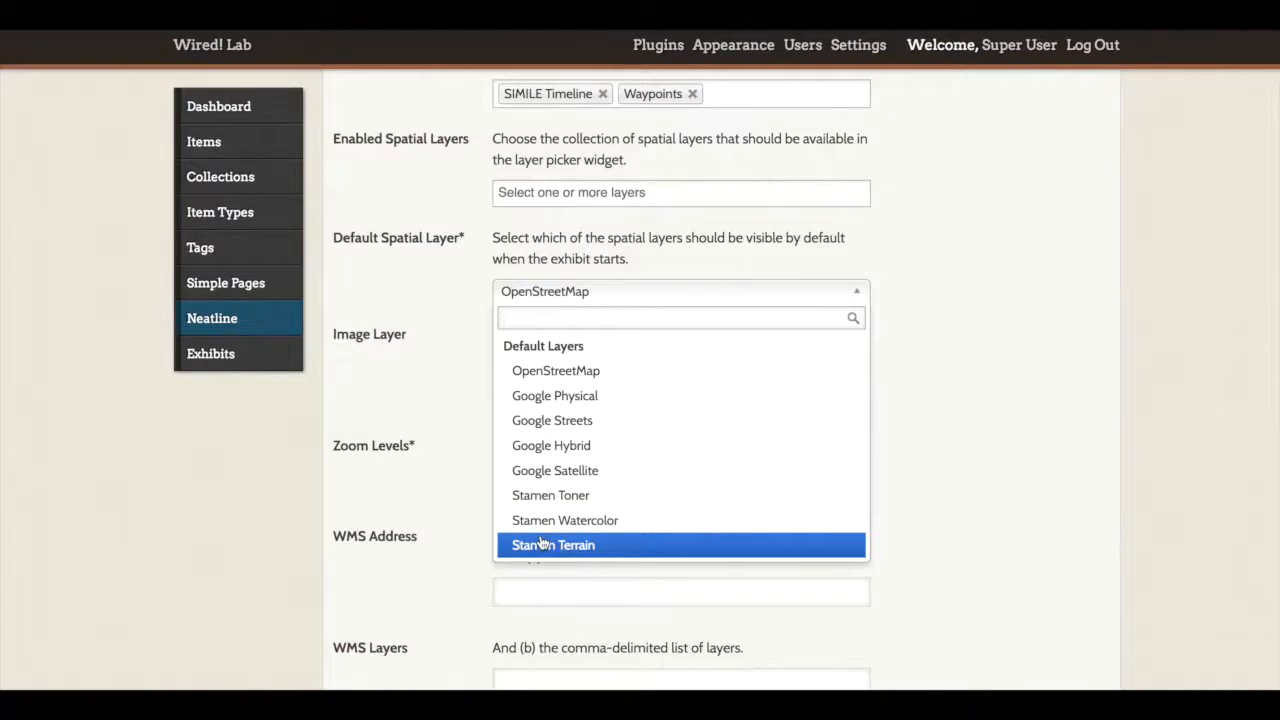
{"action": "left_click", "coordinate": [541, 471]}
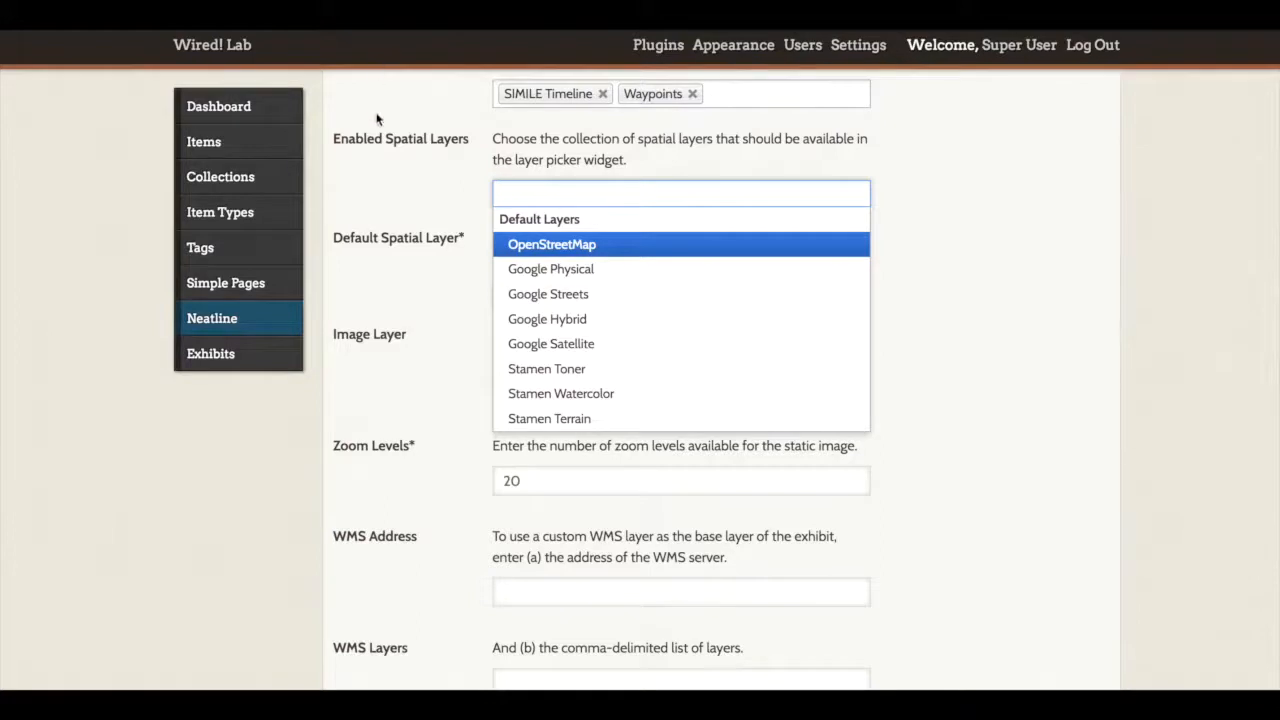
{"action": "left_click", "coordinate": [382, 313]}
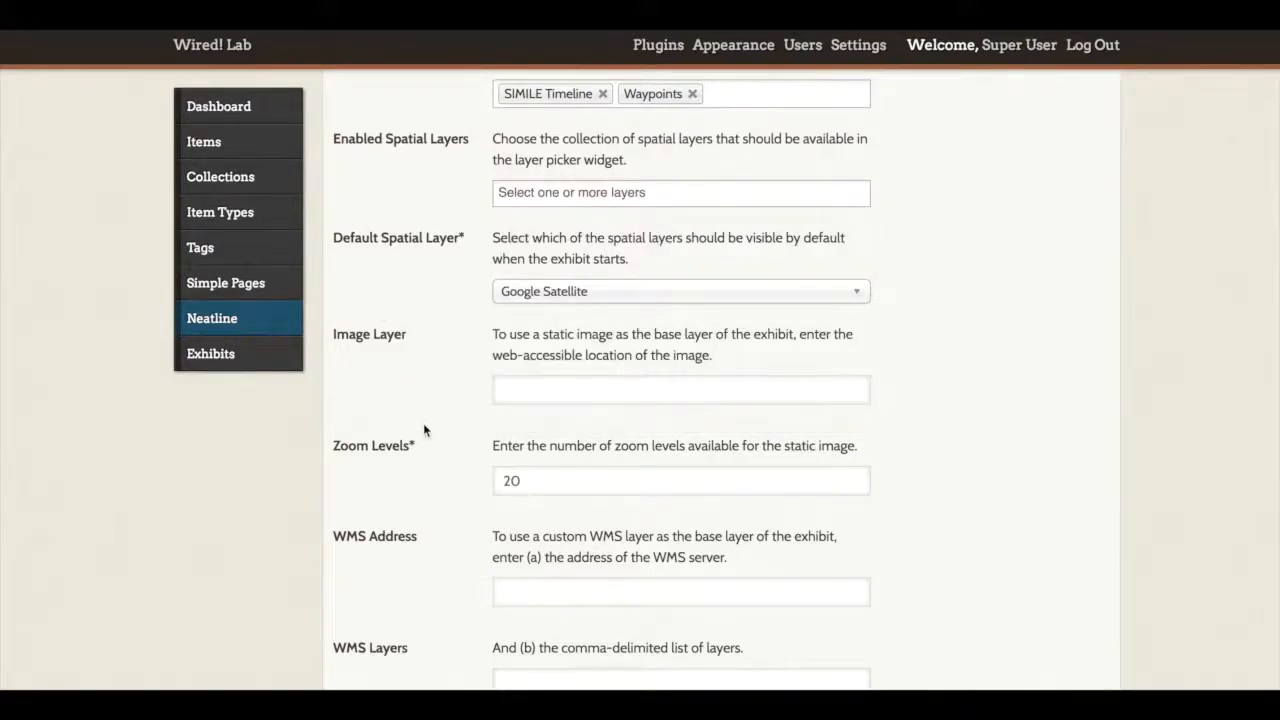
Step: Save the exhibit without making it public, leaving the image layer and WMS fields empty
{"action": "scroll", "coordinate": [424, 430], "scroll_direction": "down", "scroll_amount": 3}
{"action": "scroll", "coordinate": [423, 430], "scroll_direction": "down", "scroll_amount": 1}
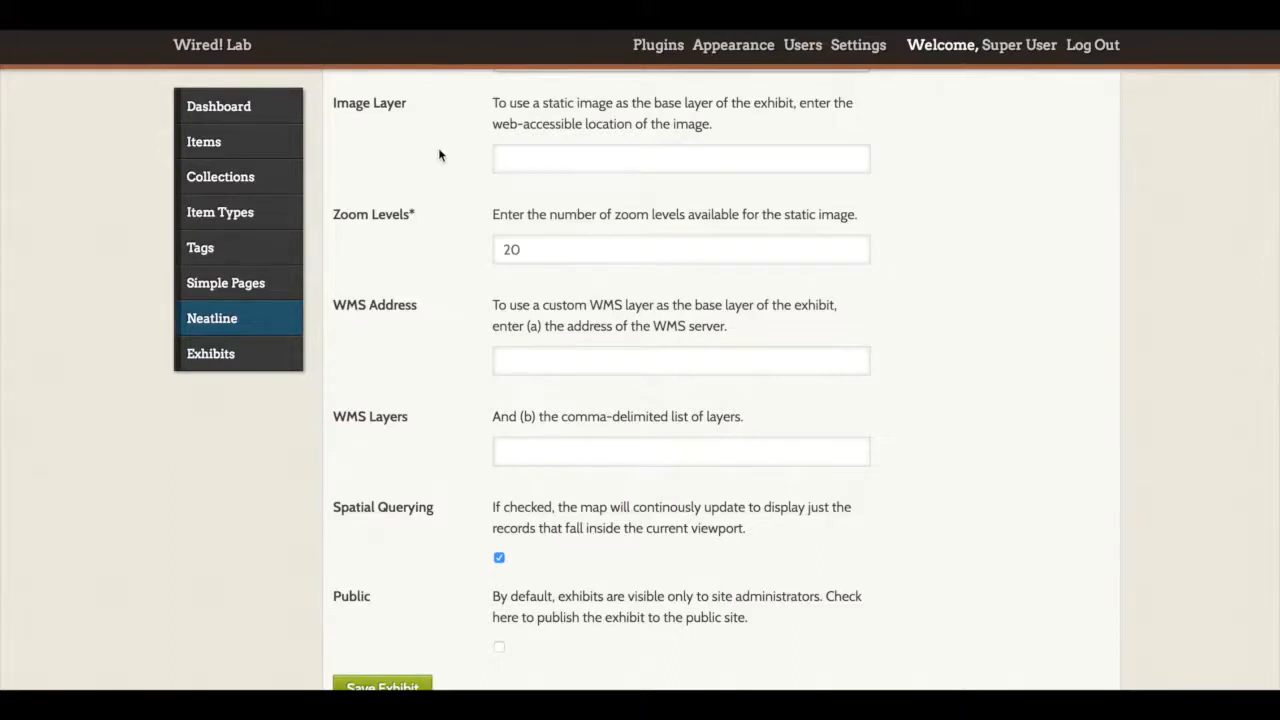
{"action": "left_click", "coordinate": [522, 165]}
{"action": "scroll", "coordinate": [430, 262], "scroll_direction": "down", "scroll_amount": 2}
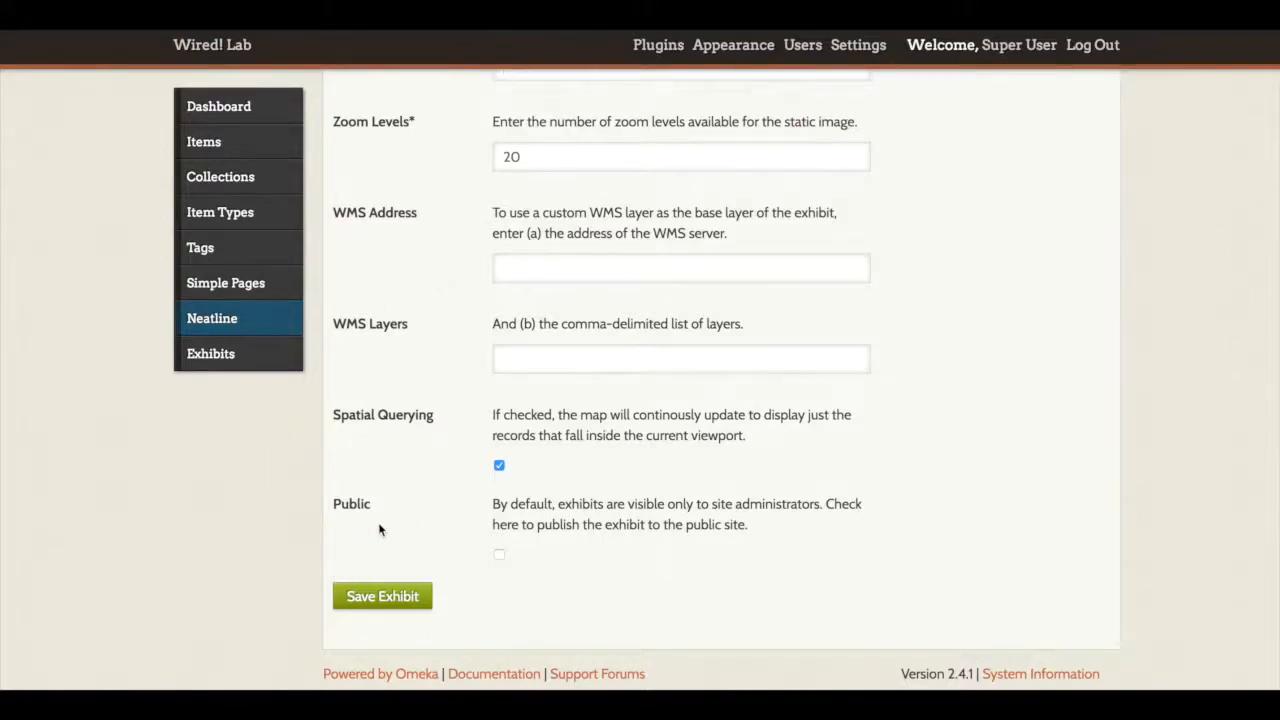
{"action": "left_click", "coordinate": [499, 554]}
{"action": "left_click", "coordinate": [500, 553]}
{"action": "left_click", "coordinate": [373, 599]}
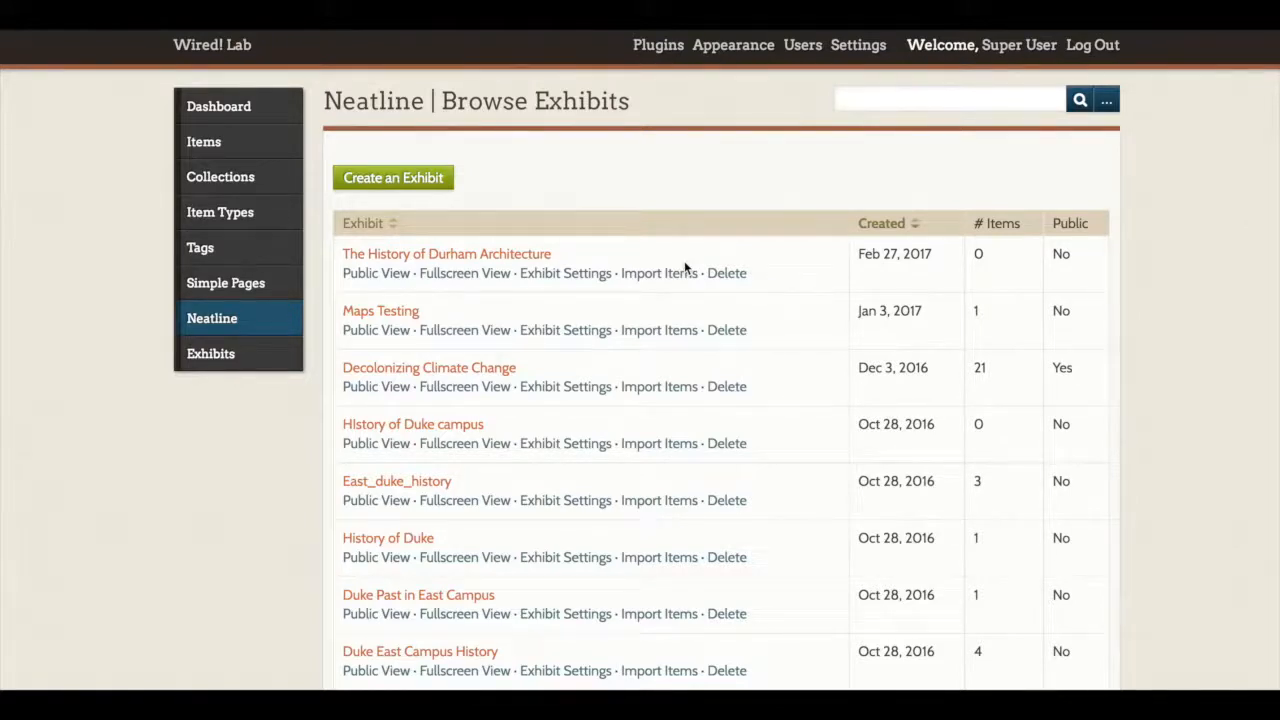
Step: Open the fullscreen view of The History of Durham Architecture in a new tab and share the location with the site
{"action": "right_click", "coordinate": [466, 276]}
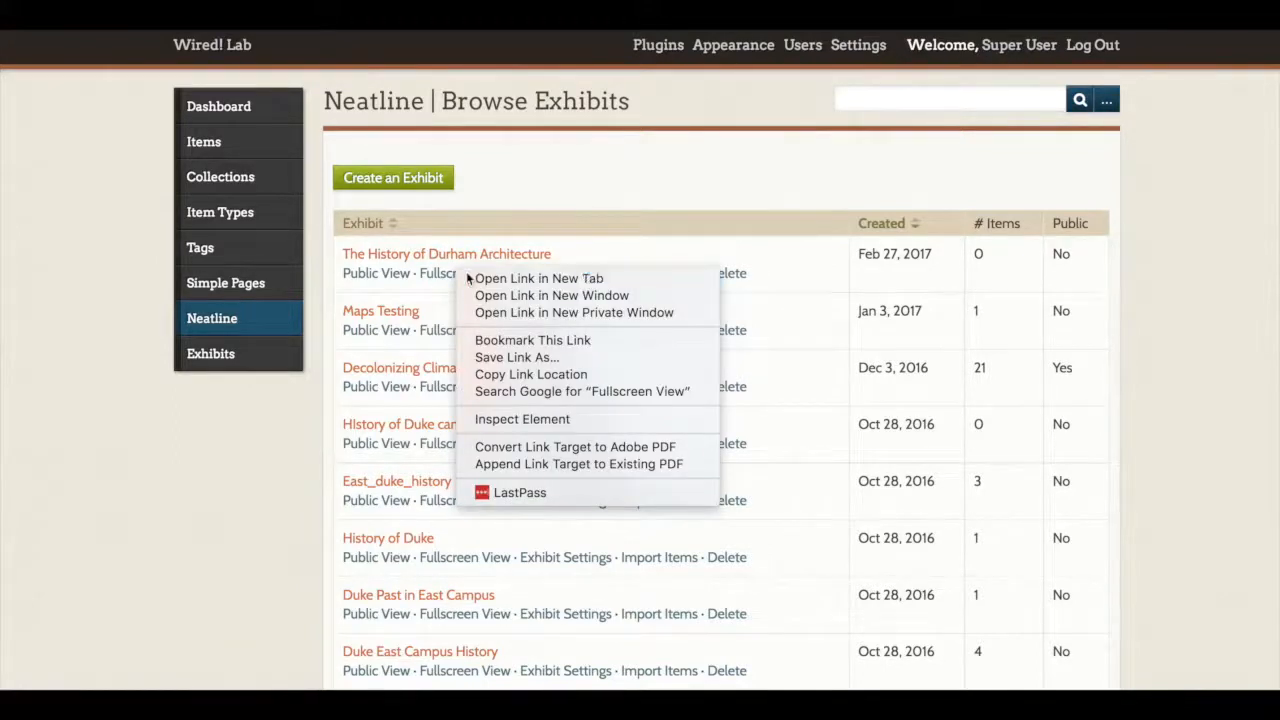
{"action": "left_click", "coordinate": [468, 278]}
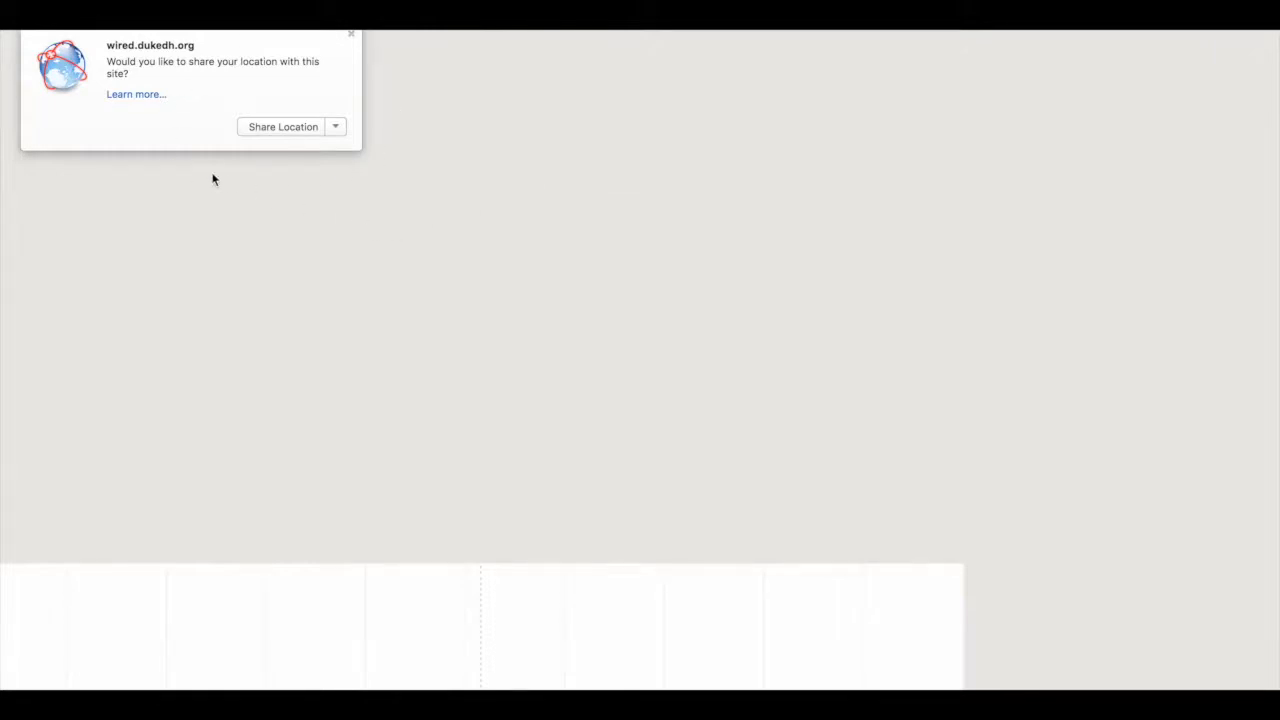
{"action": "left_click", "coordinate": [253, 130]}
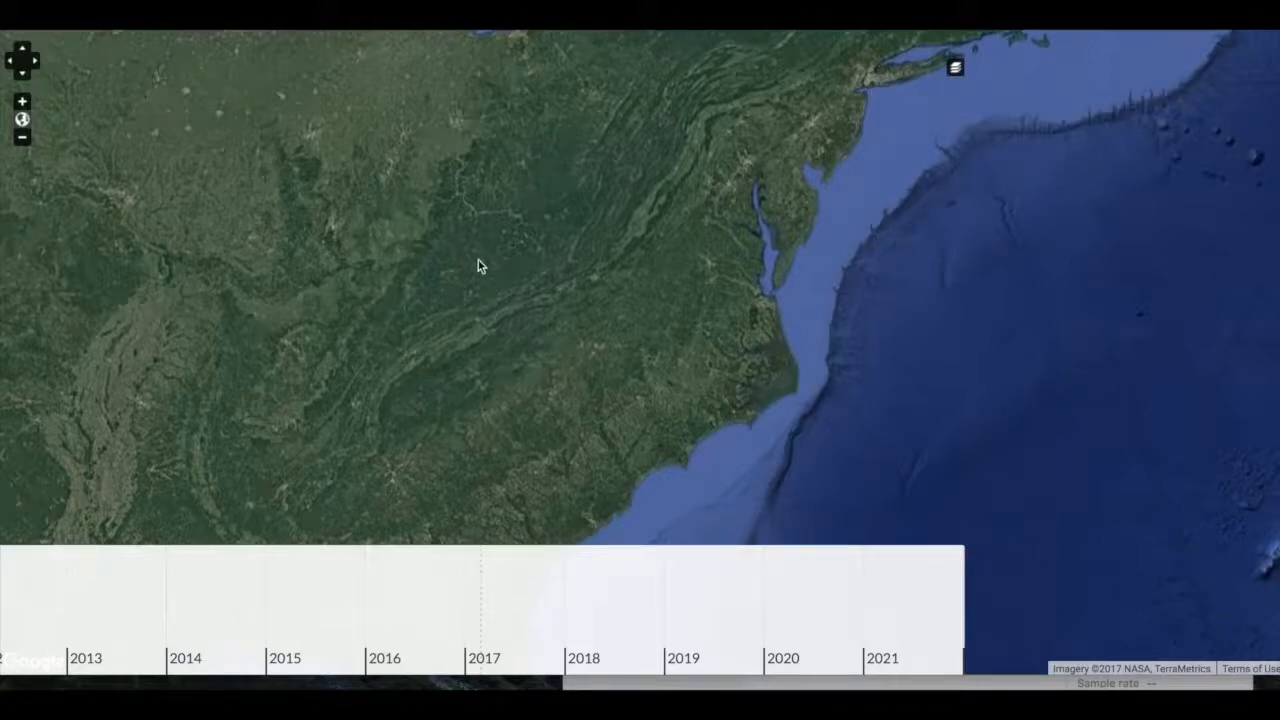
Step: Pan the exhibit's satellite map and zoom it out and back in to inspect the base layer
{"action": "left_click_drag", "start_coordinate": [478, 260], "coordinate": [614, 263]}
{"action": "left_click", "coordinate": [22, 138]}
{"action": "left_click", "coordinate": [22, 138]}
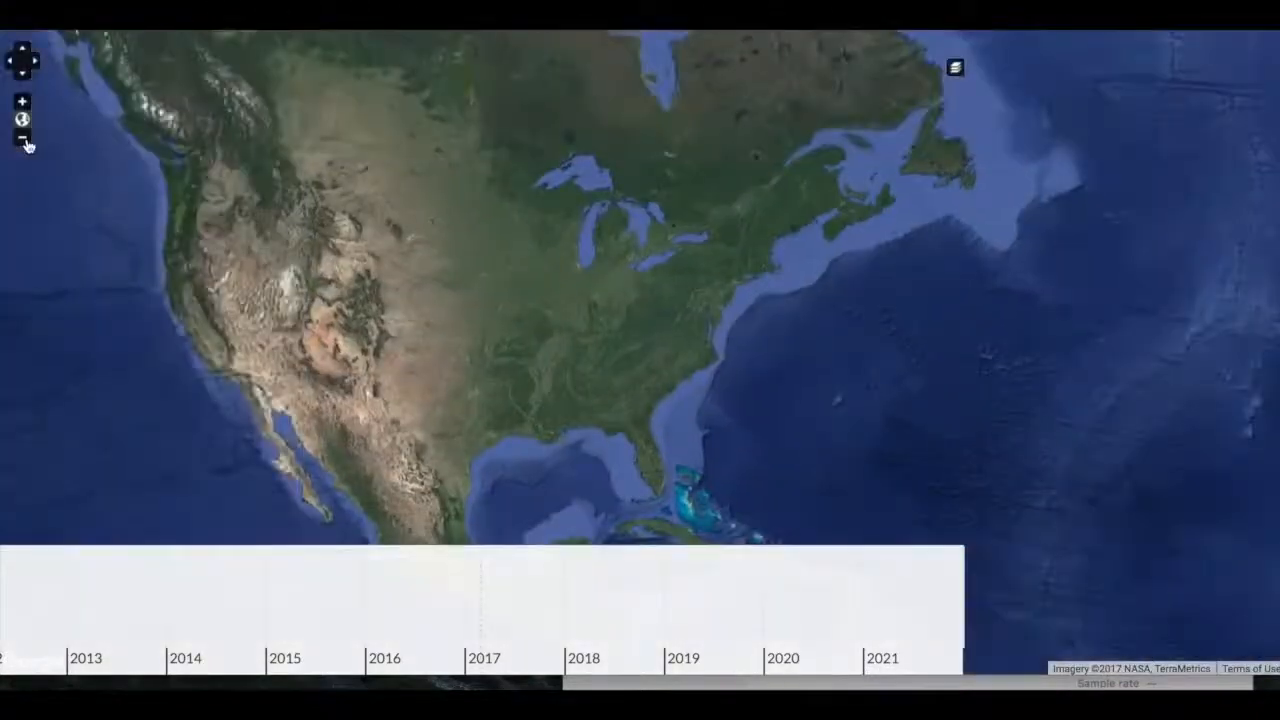
{"action": "left_click", "coordinate": [22, 138]}
{"action": "left_click", "coordinate": [21, 101]}
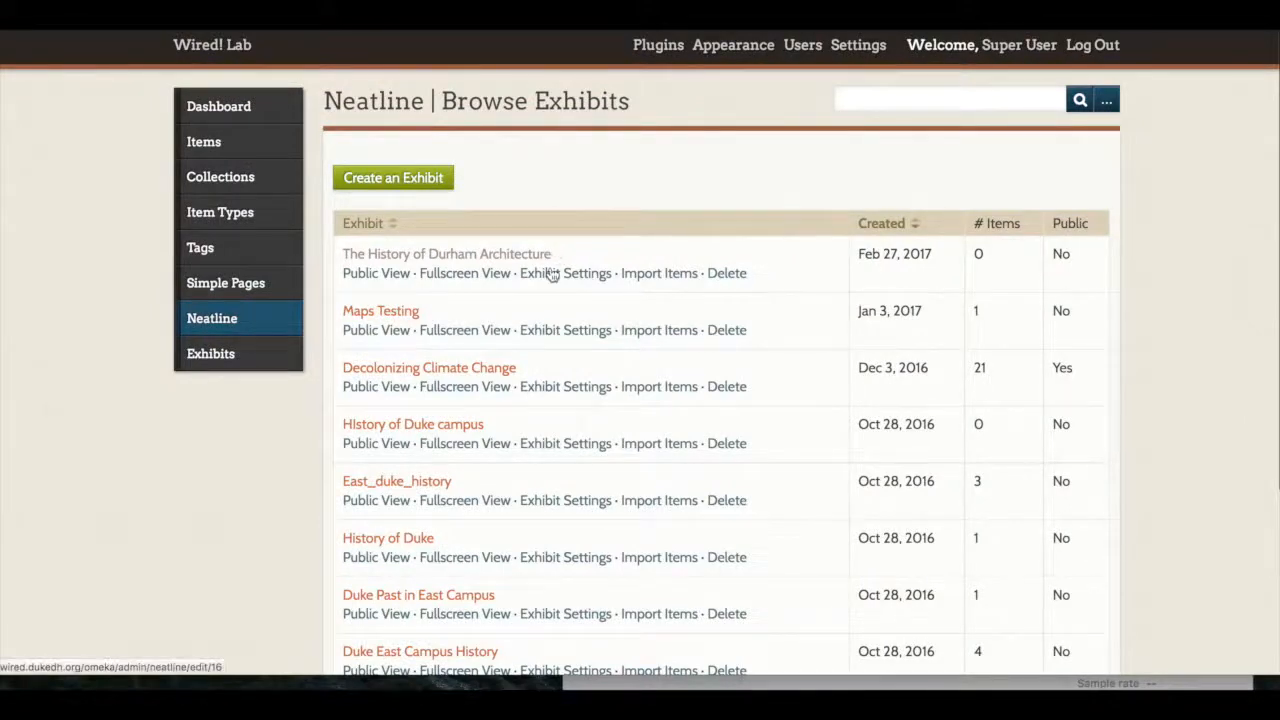
Step: Open the settings of The History of Durham Architecture exhibit and go to its Image Layer field
{"action": "left_click", "coordinate": [552, 274]}
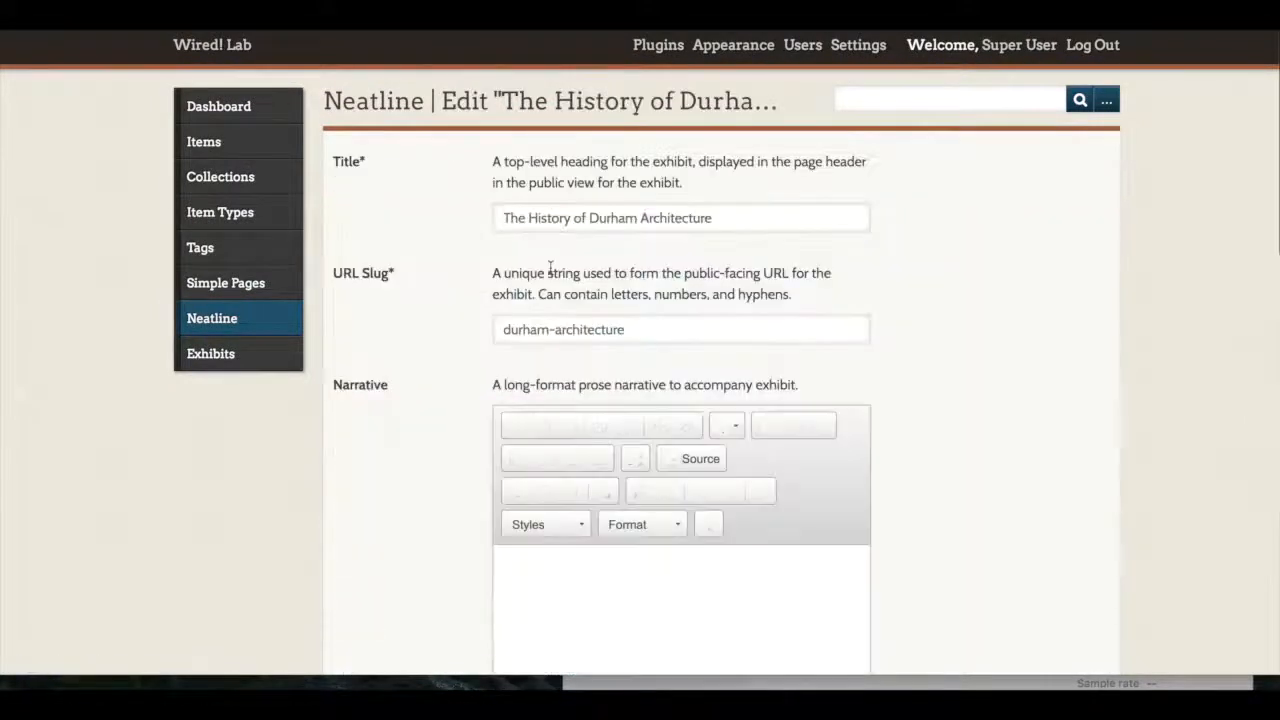
{"action": "scroll", "coordinate": [1075, 457], "scroll_direction": "down", "scroll_amount": 7}
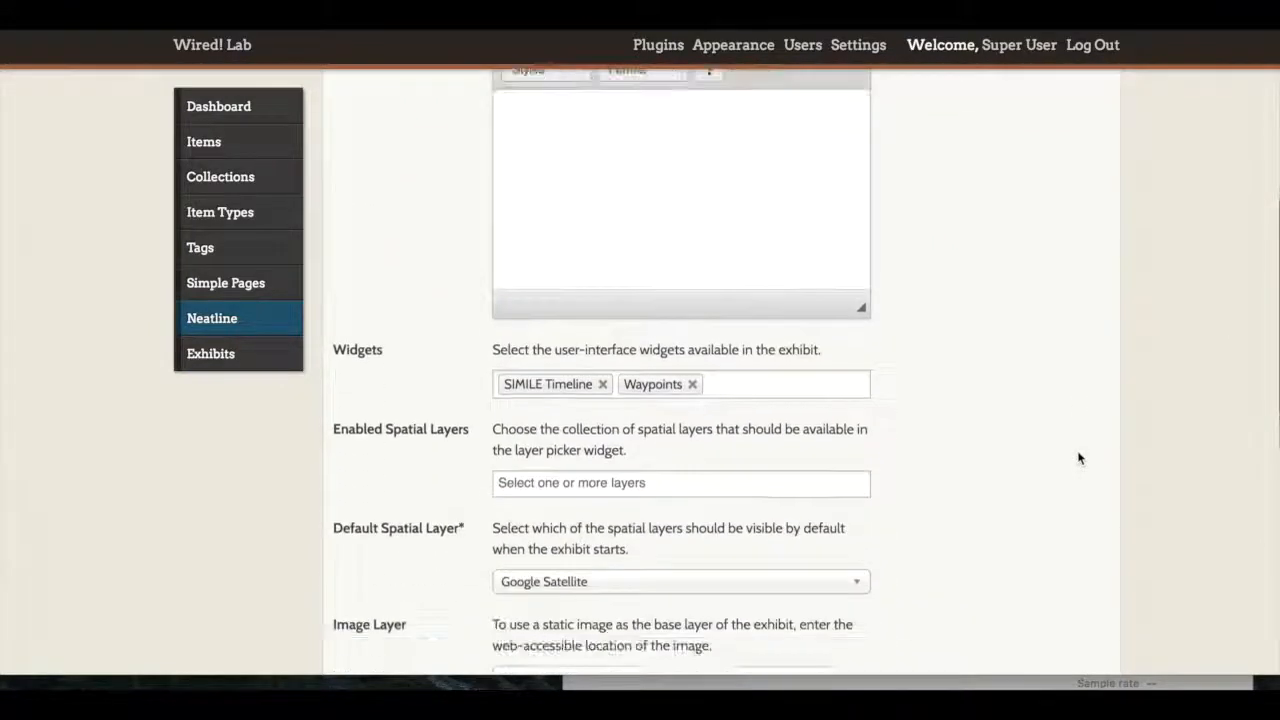
{"action": "scroll", "coordinate": [1078, 458], "scroll_direction": "down", "scroll_amount": 1}
{"action": "left_click", "coordinate": [724, 408]}
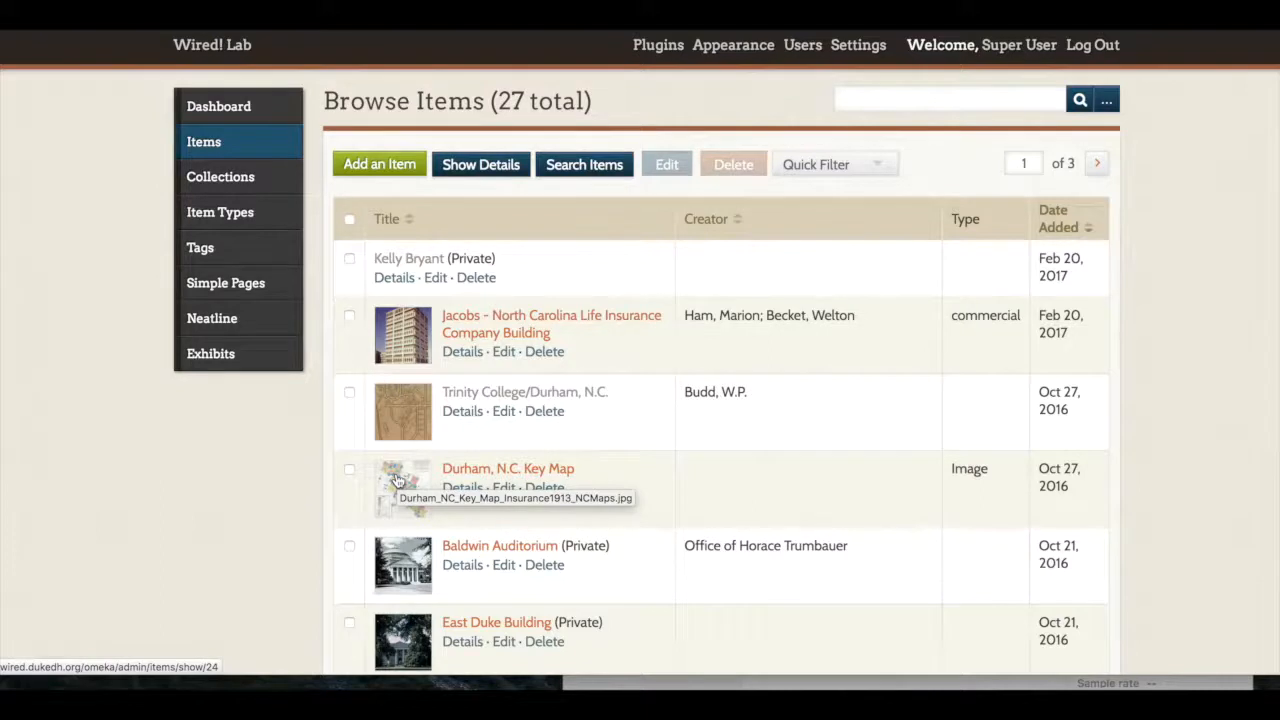
Step: Open the original image of the Durham, N.C. Key Map item from its file's public page and copy the image's web address
{"action": "left_click", "coordinate": [459, 472]}
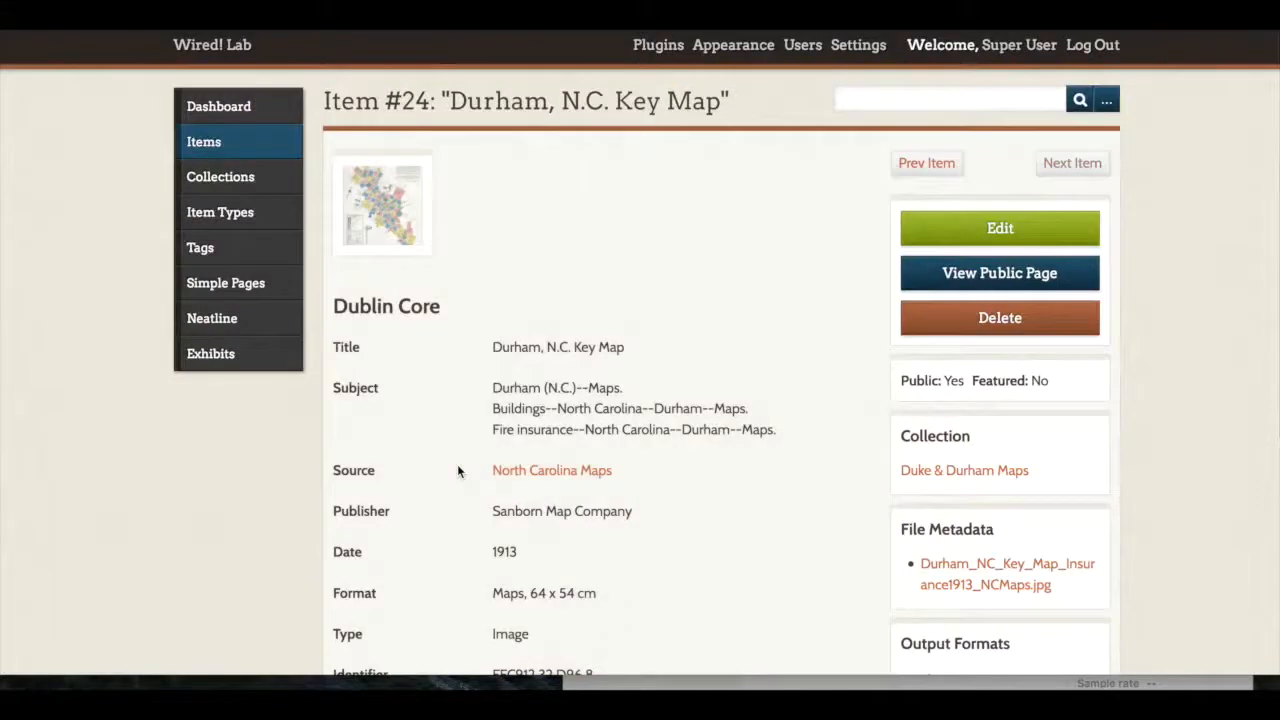
{"action": "left_click", "coordinate": [397, 195]}
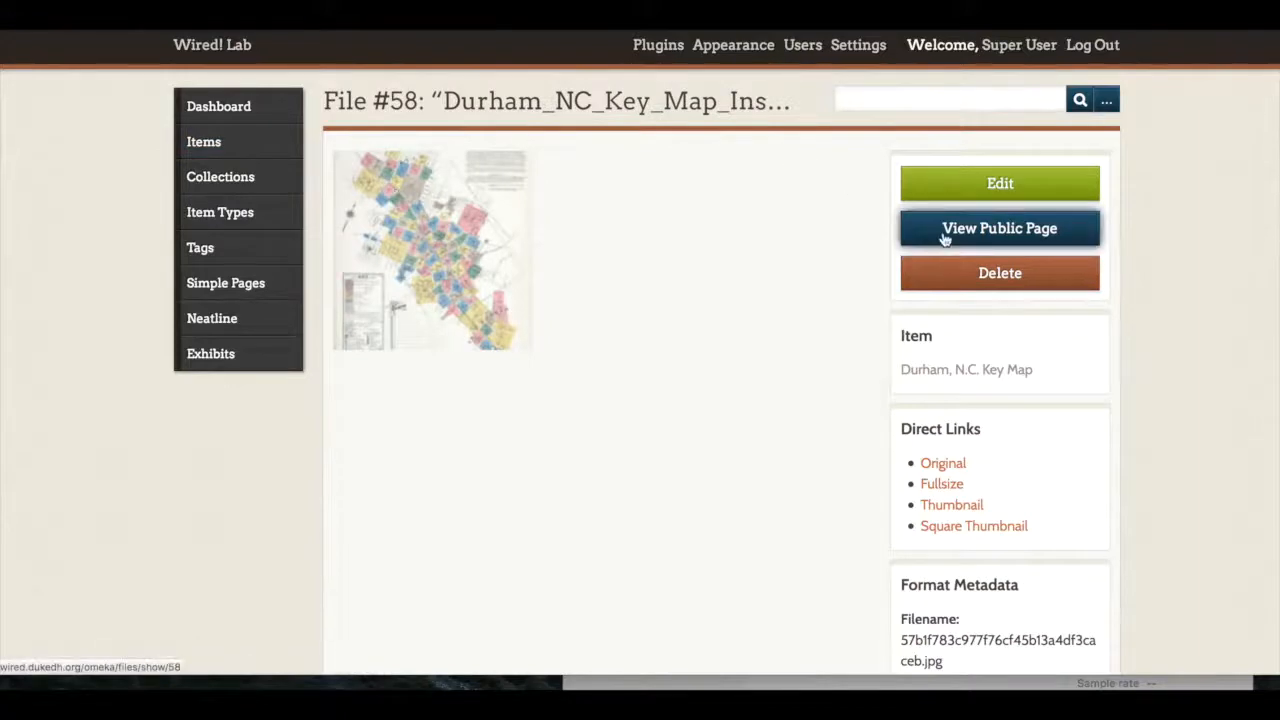
{"action": "left_click", "coordinate": [944, 238]}
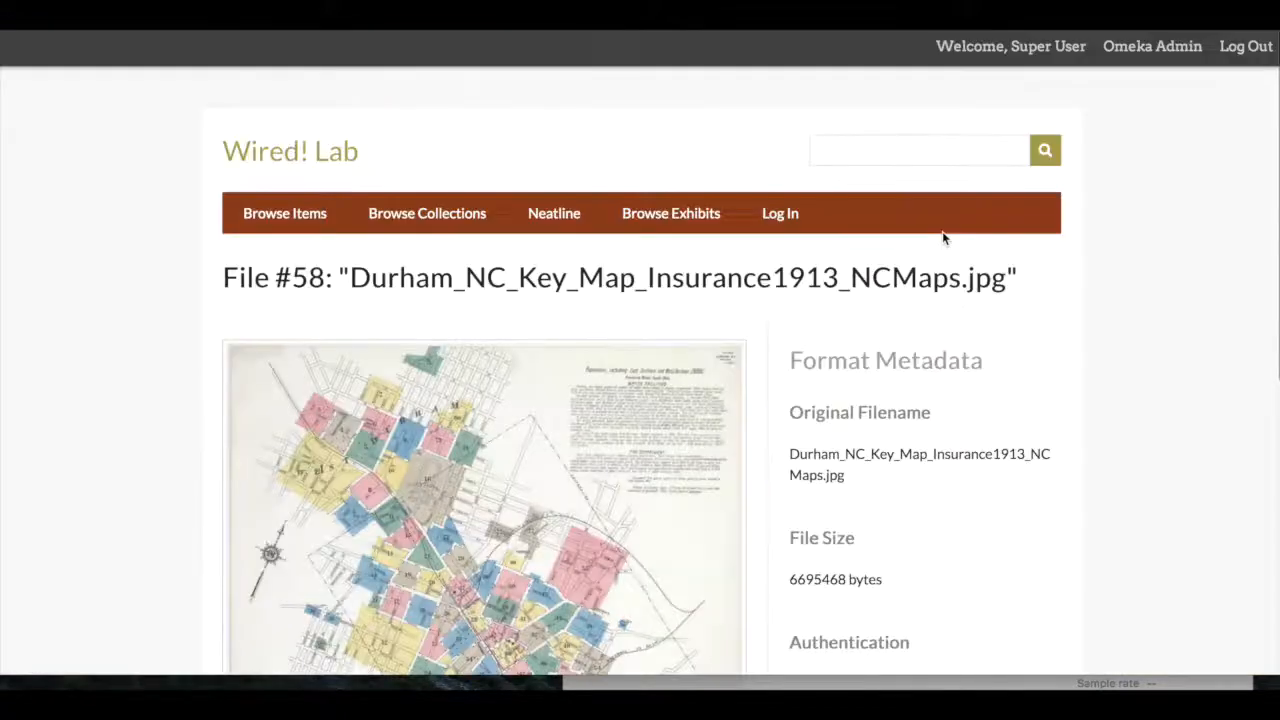
{"action": "left_click", "coordinate": [661, 422]}
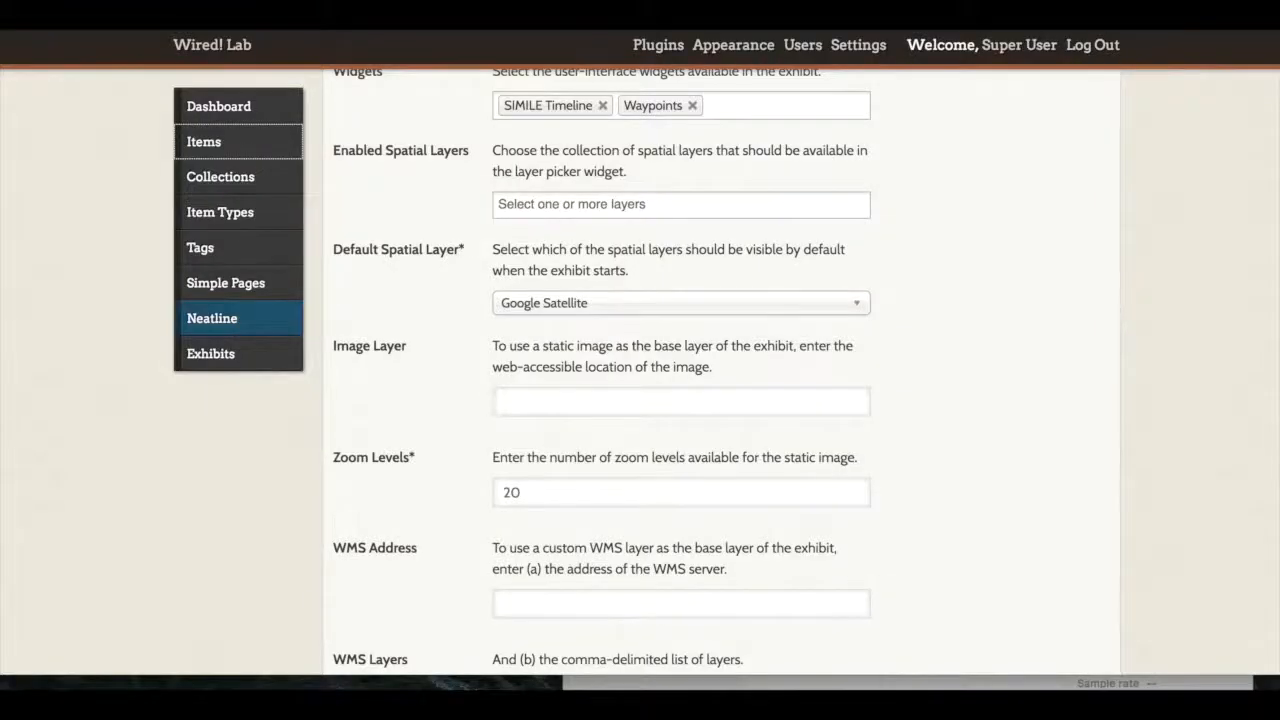
Step: Paste the key map image's web address into the exhibit's Image Layer setting, keeping 20 zoom levels, and save the exhibit
{"action": "scroll", "coordinate": [348, 531], "scroll_direction": "down", "scroll_amount": 2}
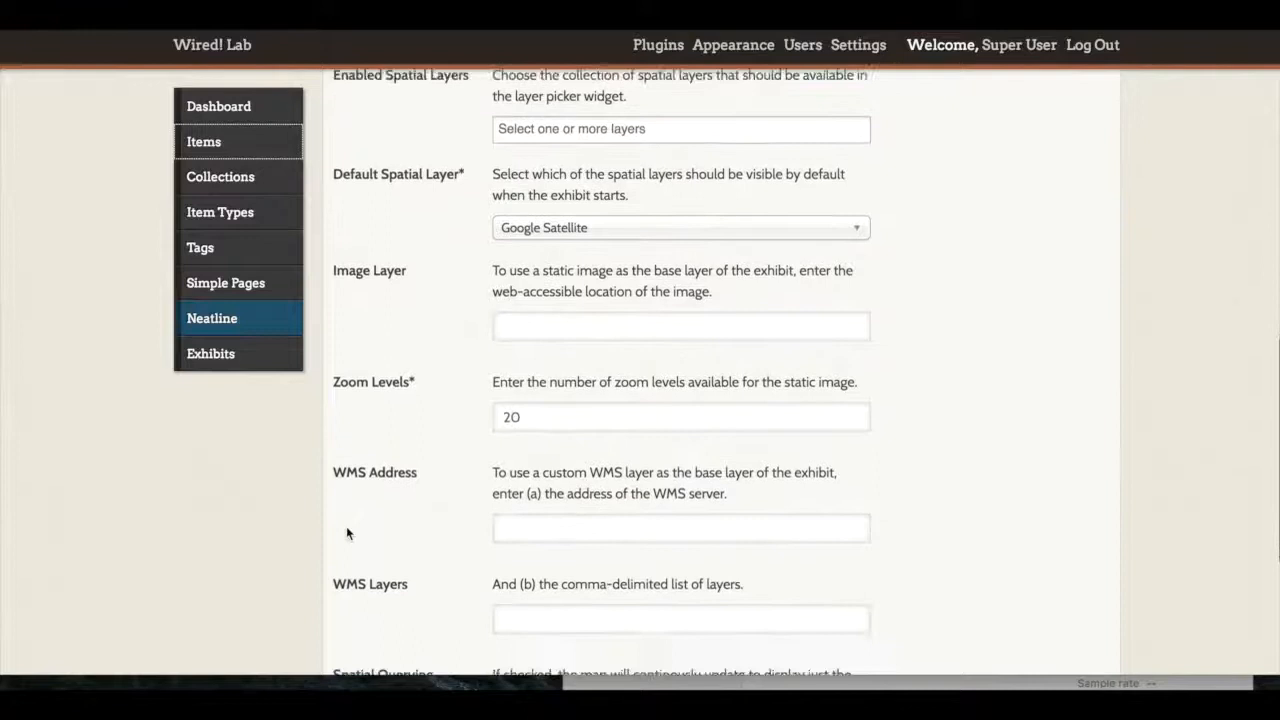
{"action": "left_click", "coordinate": [518, 323]}
{"action": "key", "text": "ctrl+v"}
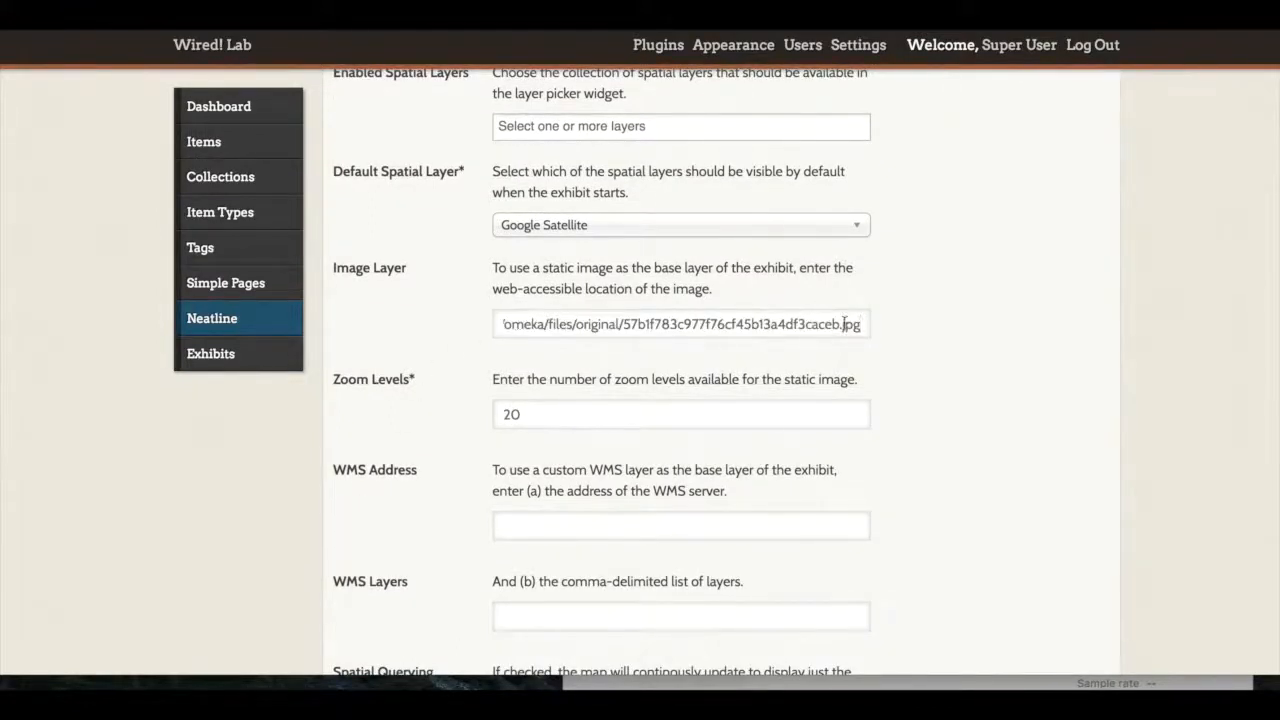
{"action": "left_click_drag", "start_coordinate": [845, 323], "coordinate": [862, 332]}
{"action": "left_click", "coordinate": [899, 342]}
{"action": "scroll", "coordinate": [899, 342], "scroll_direction": "down", "scroll_amount": 3}
{"action": "scroll", "coordinate": [898, 344], "scroll_direction": "down", "scroll_amount": 3}
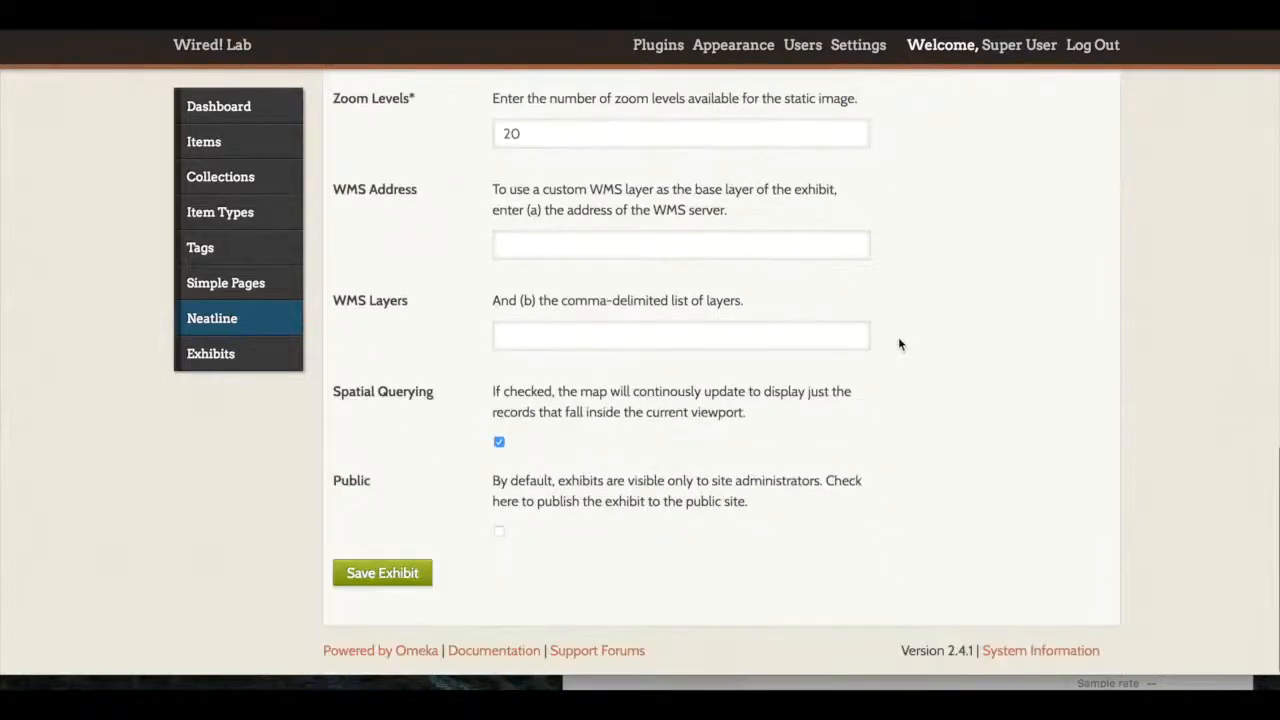
{"action": "left_click", "coordinate": [352, 582]}
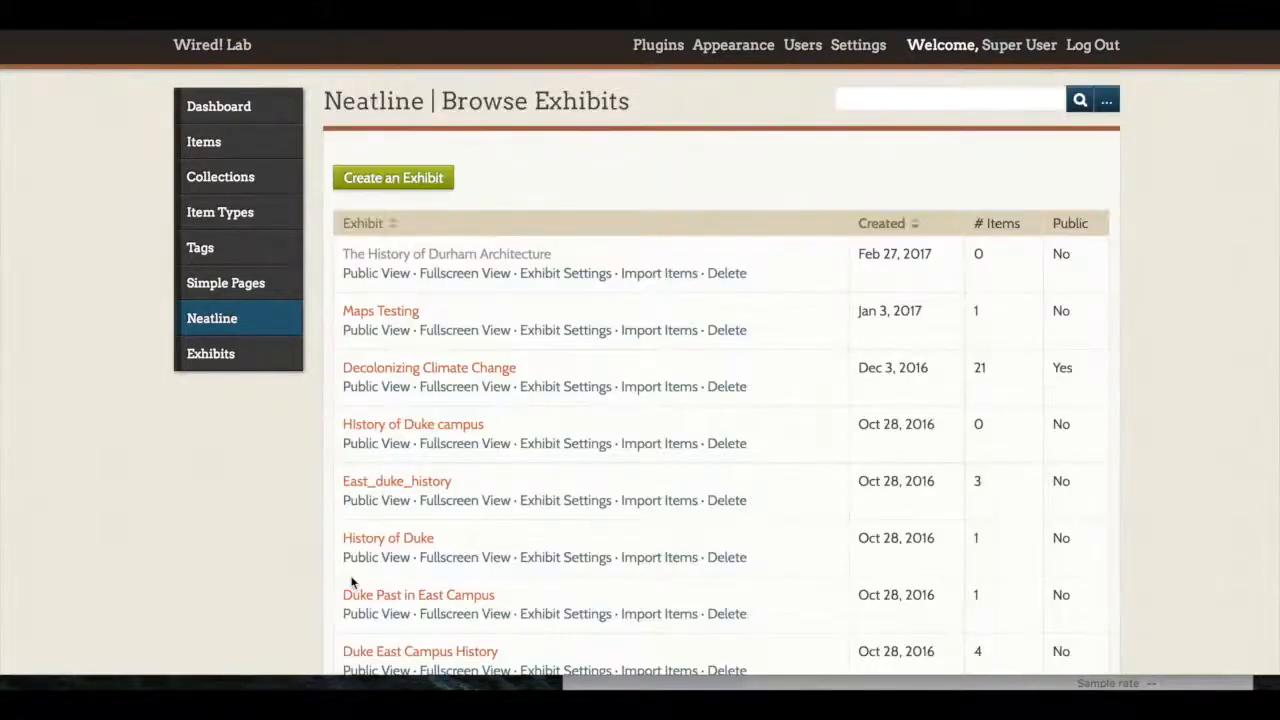
Step: Open the fullscreen view of The History of Durham Architecture in a new tab and switch to it
{"action": "right_click", "coordinate": [443, 262]}
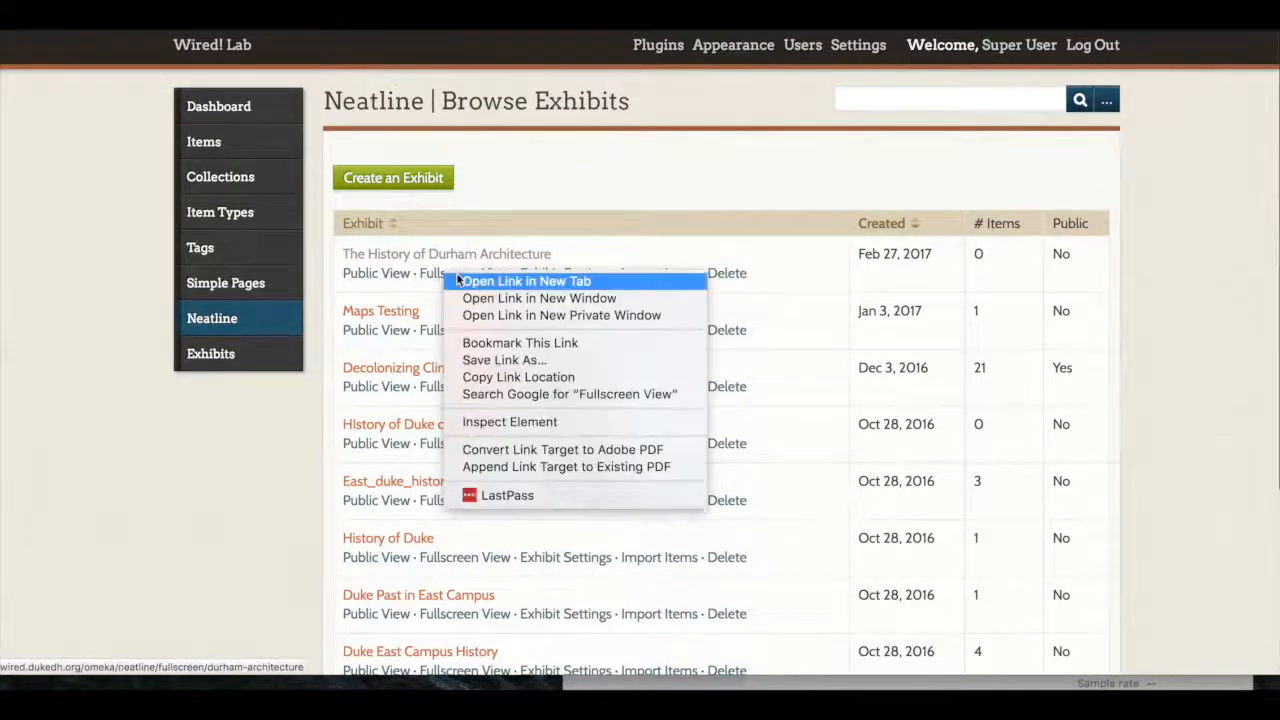
{"action": "left_click", "coordinate": [460, 279]}
{"action": "left_click", "coordinate": [352, 14]}
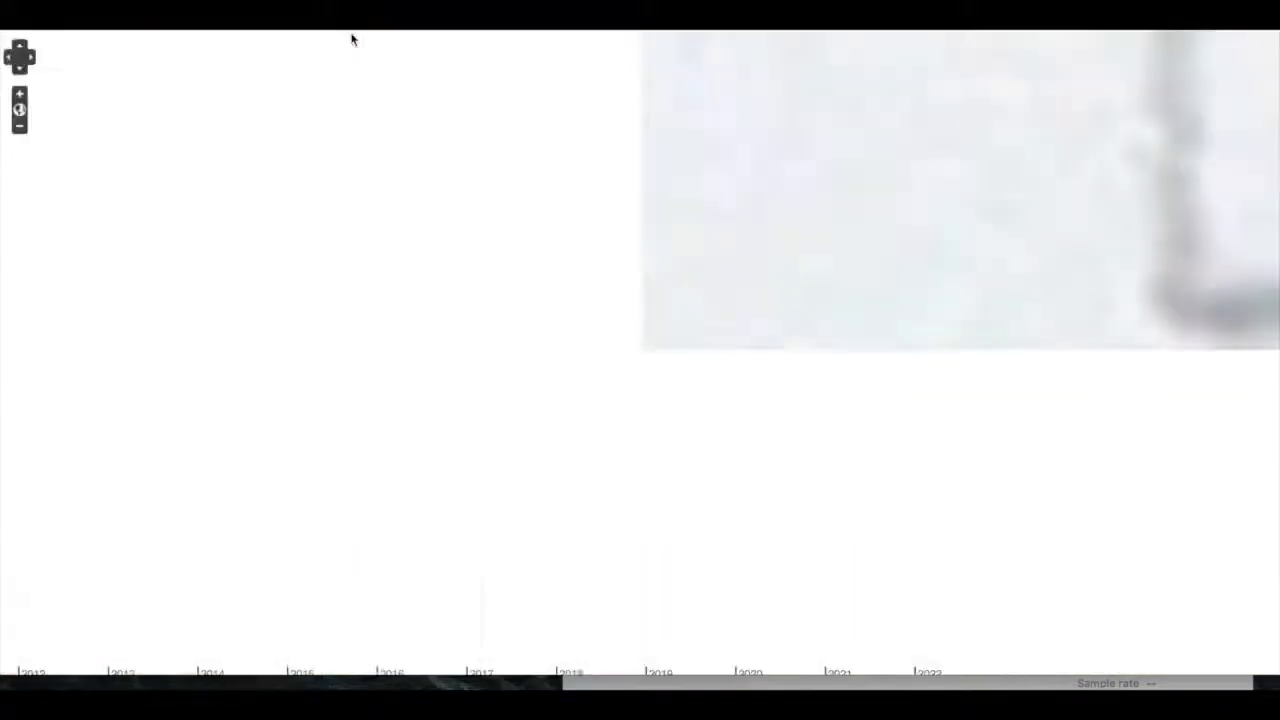